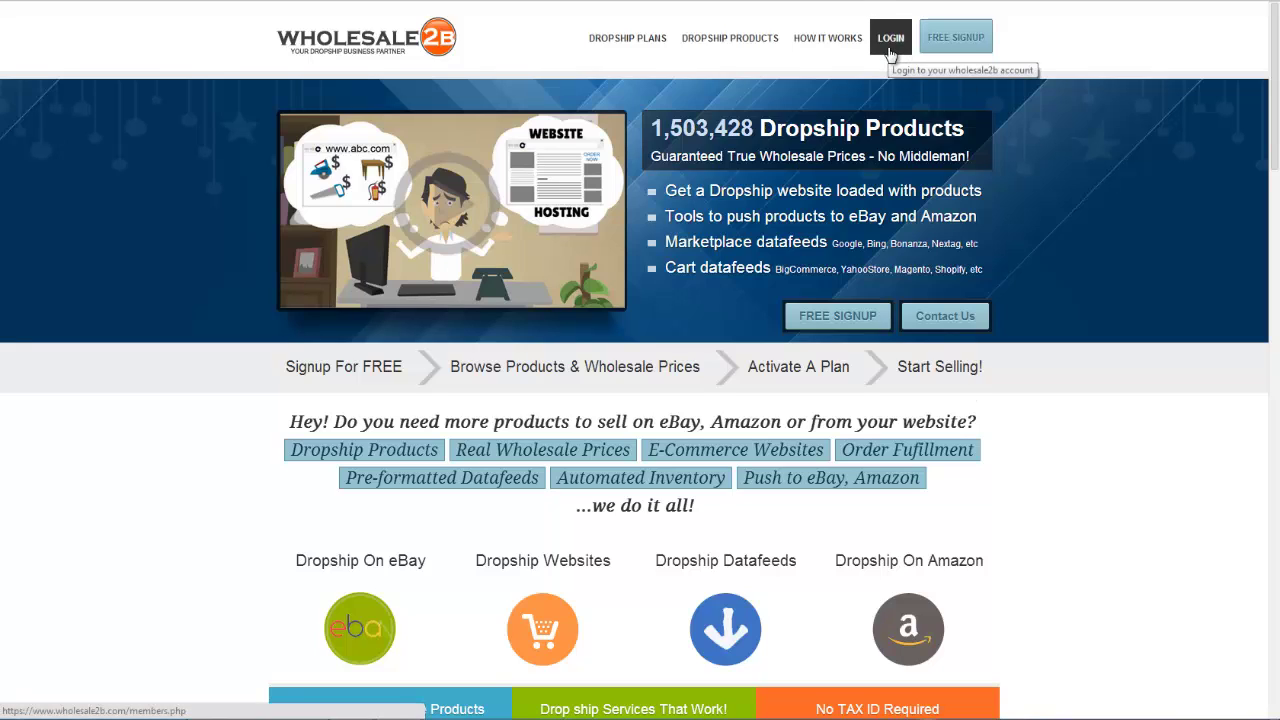
Open the Wholesale2B member login page and sign in to reach the Dropship Dashboard.
click(889, 52)
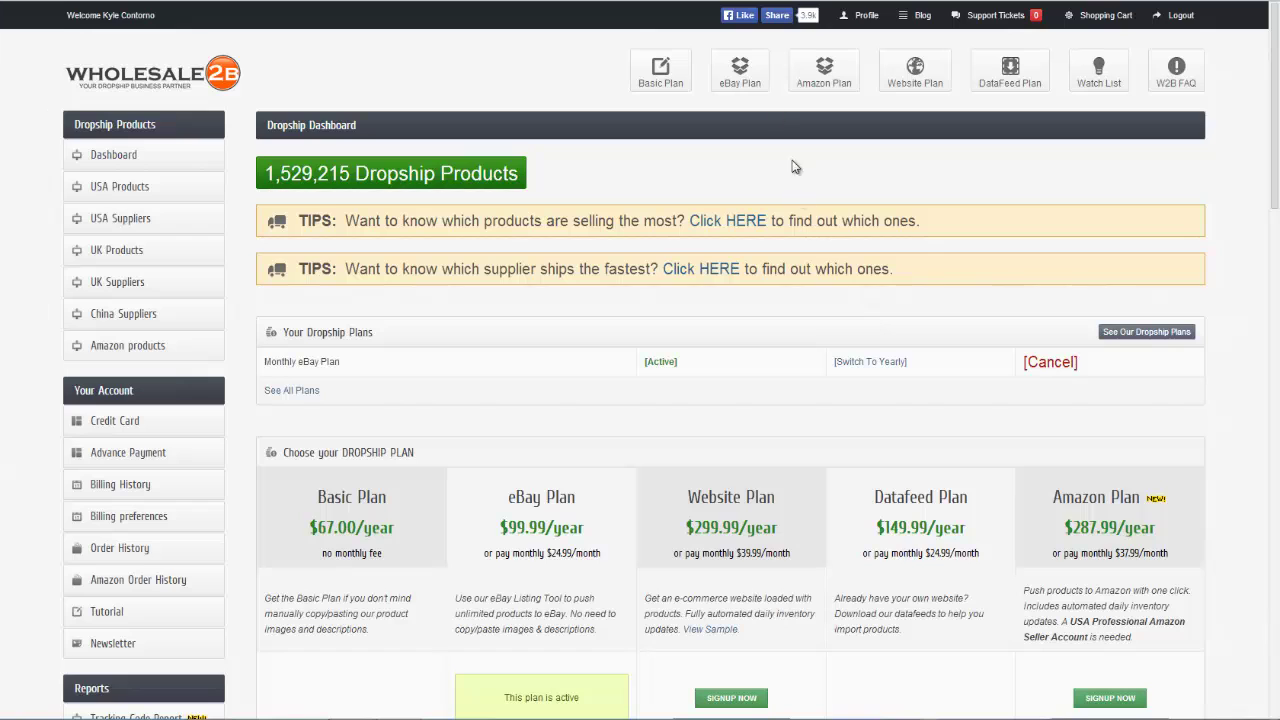
Go from the eBay Plan through the USA category list to the Cellular Phones products.
click(739, 75)
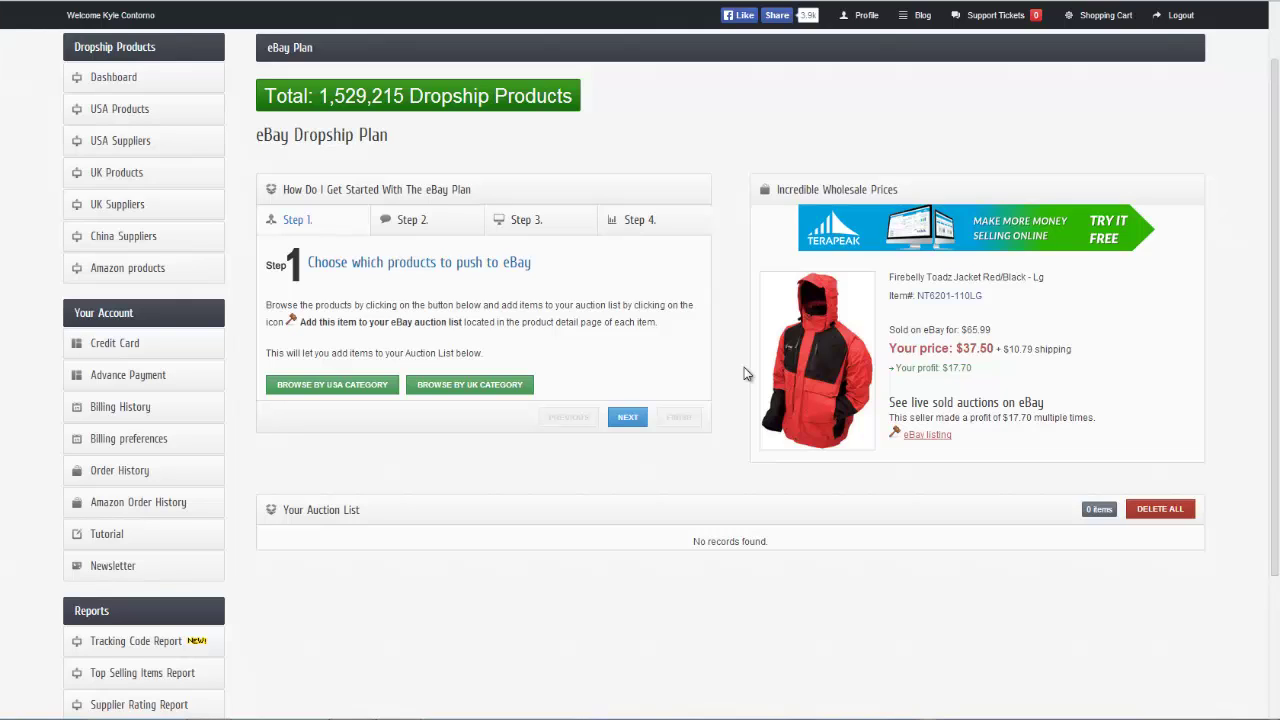
click(338, 388)
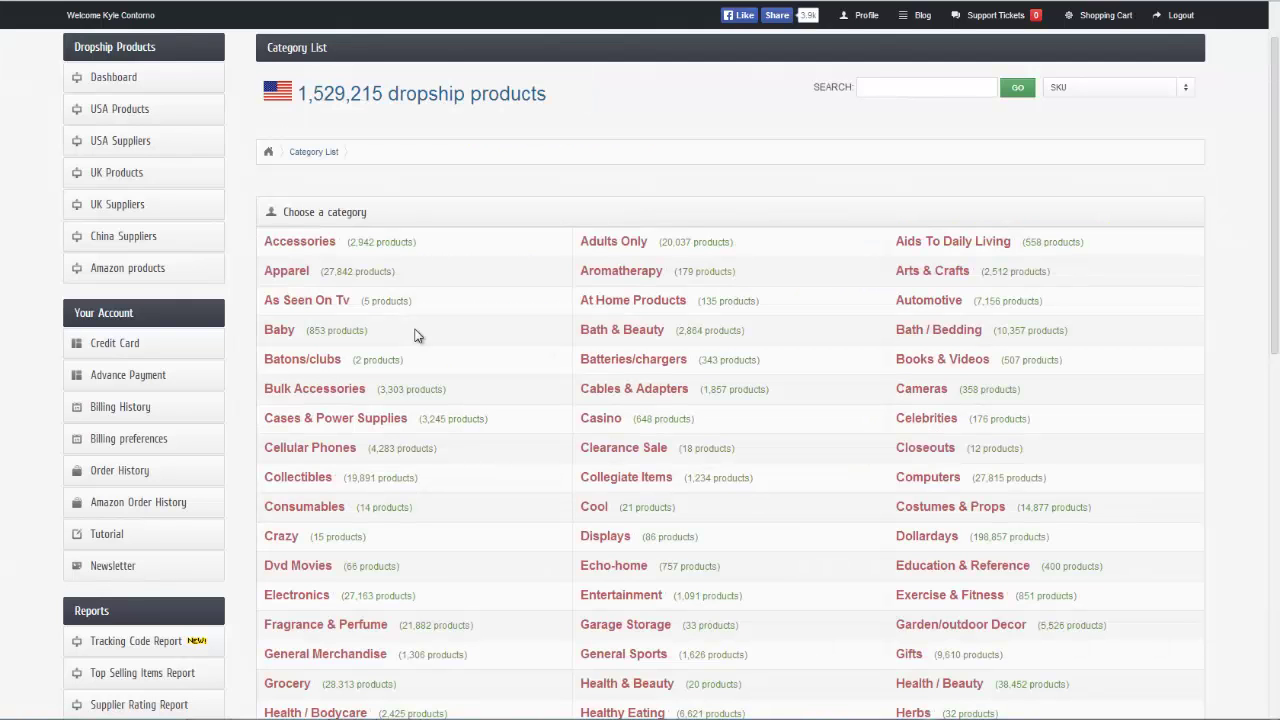
scroll(417, 334, down, 1)
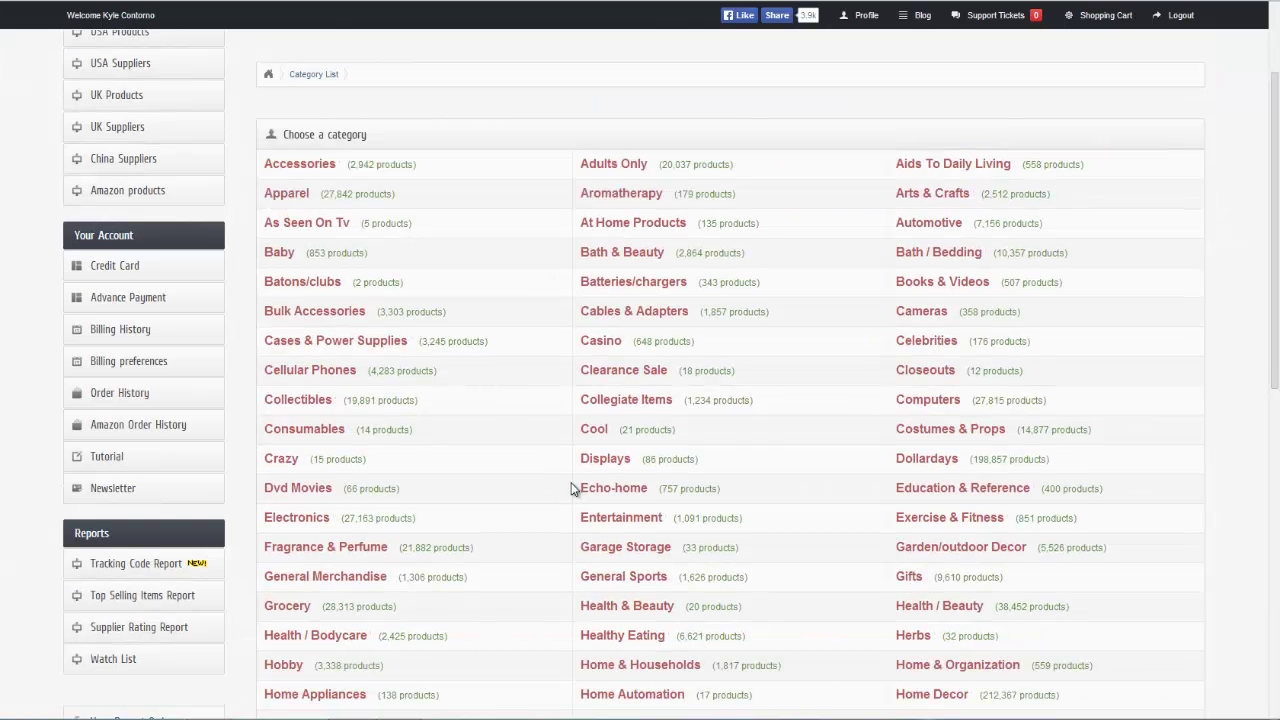
click(333, 370)
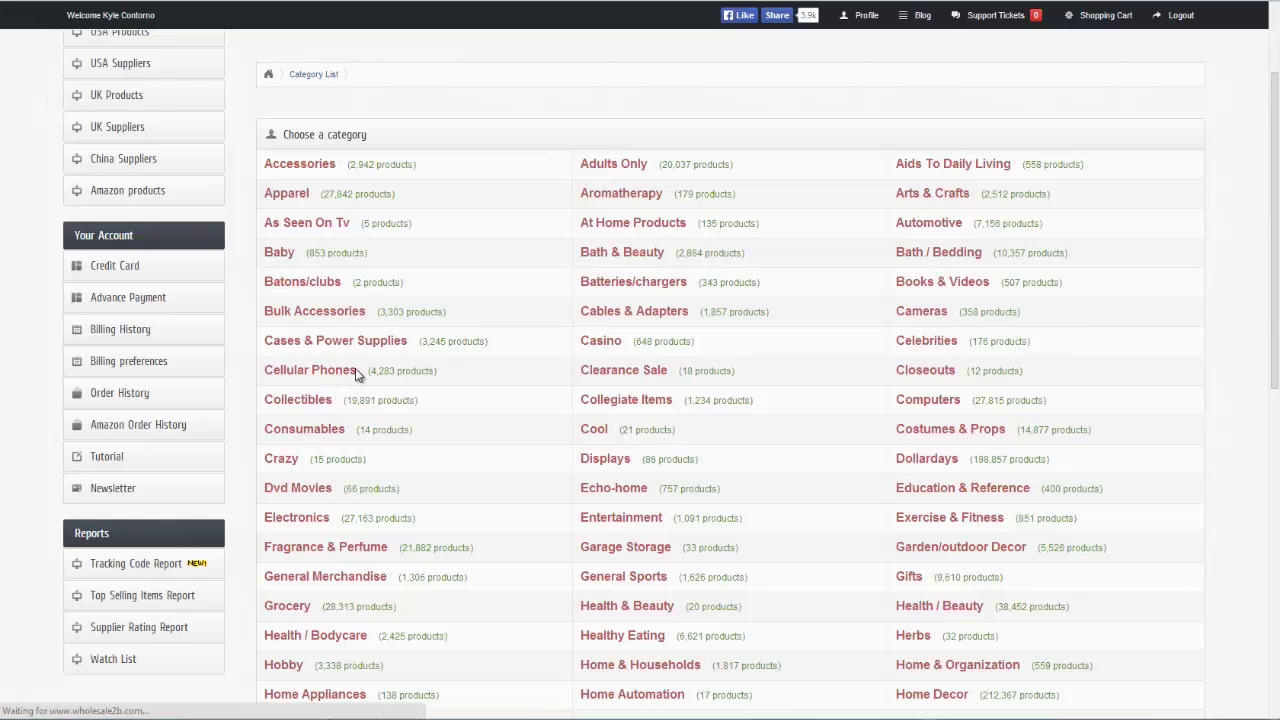
click(955, 350)
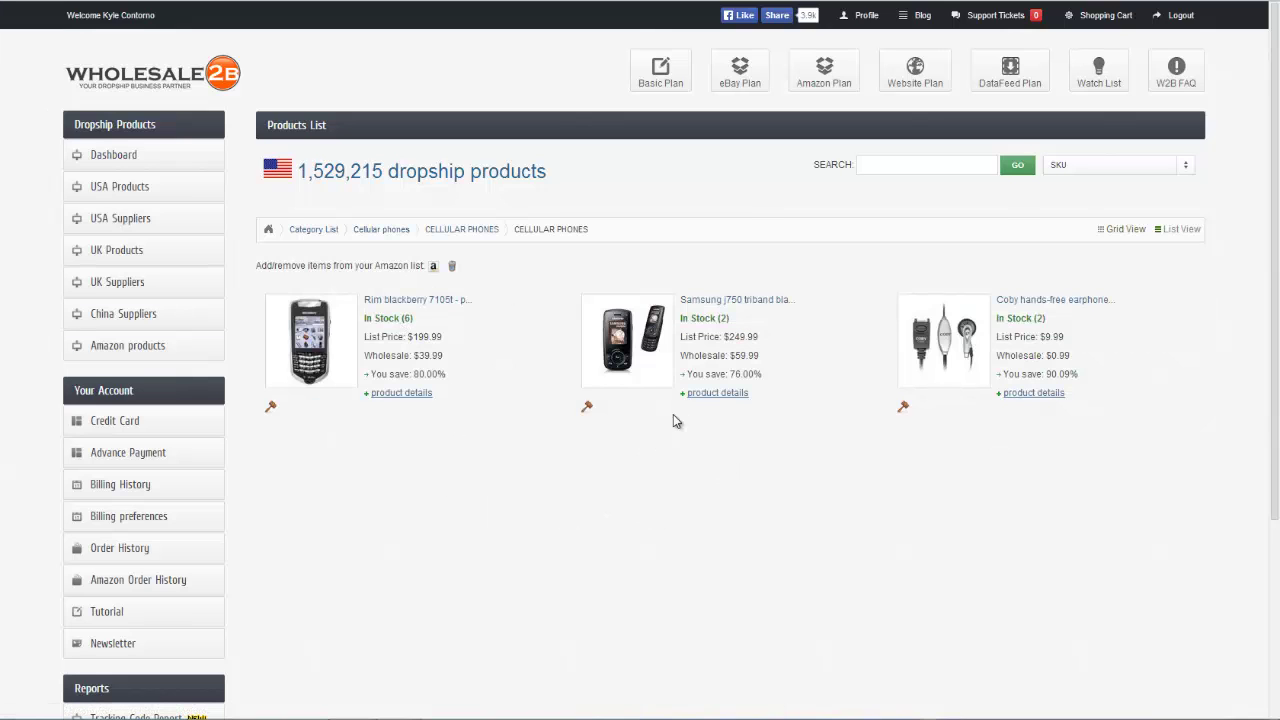
Push the Samsung J750 Triband phone to the eBay auction list and view the 4-item list.
click(752, 301)
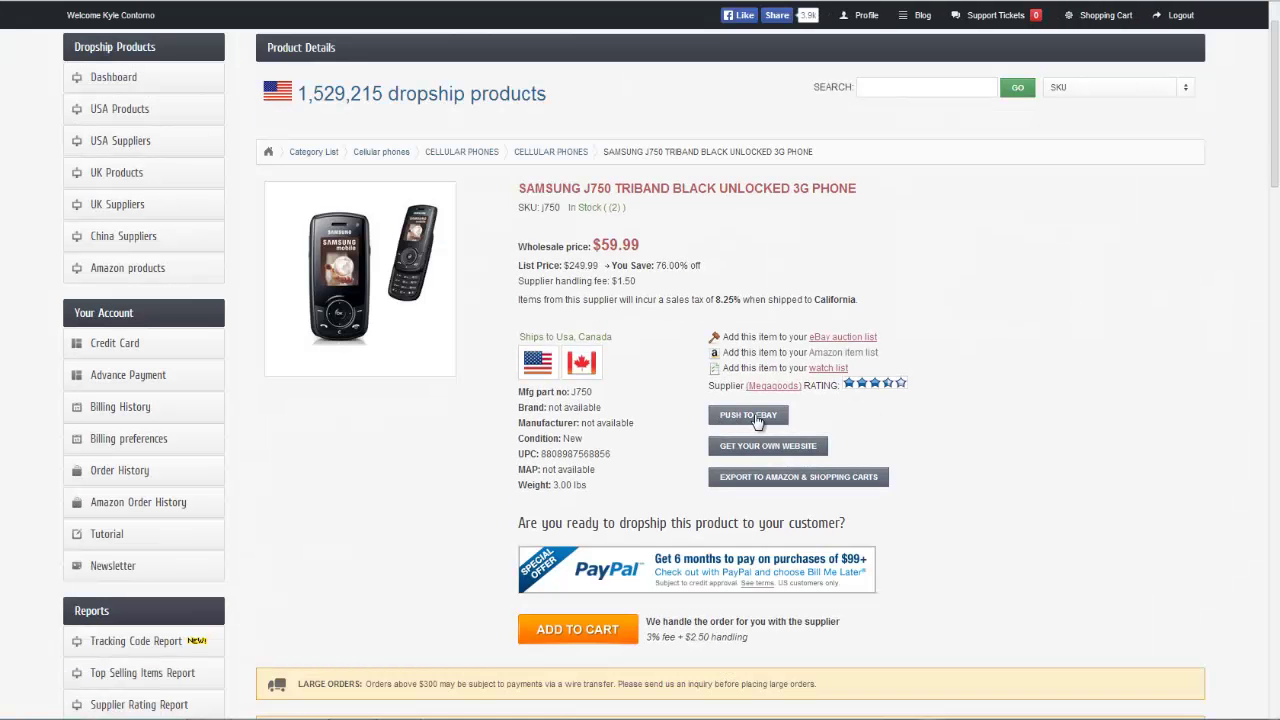
click(757, 421)
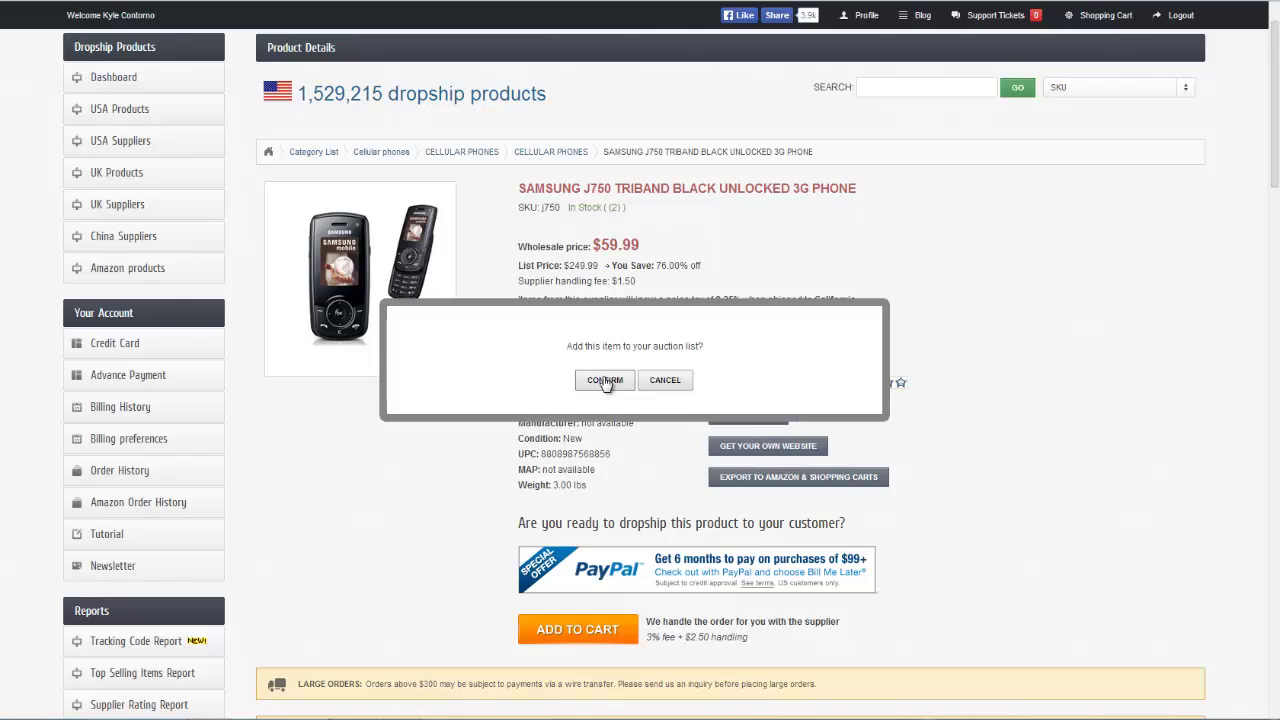
click(605, 381)
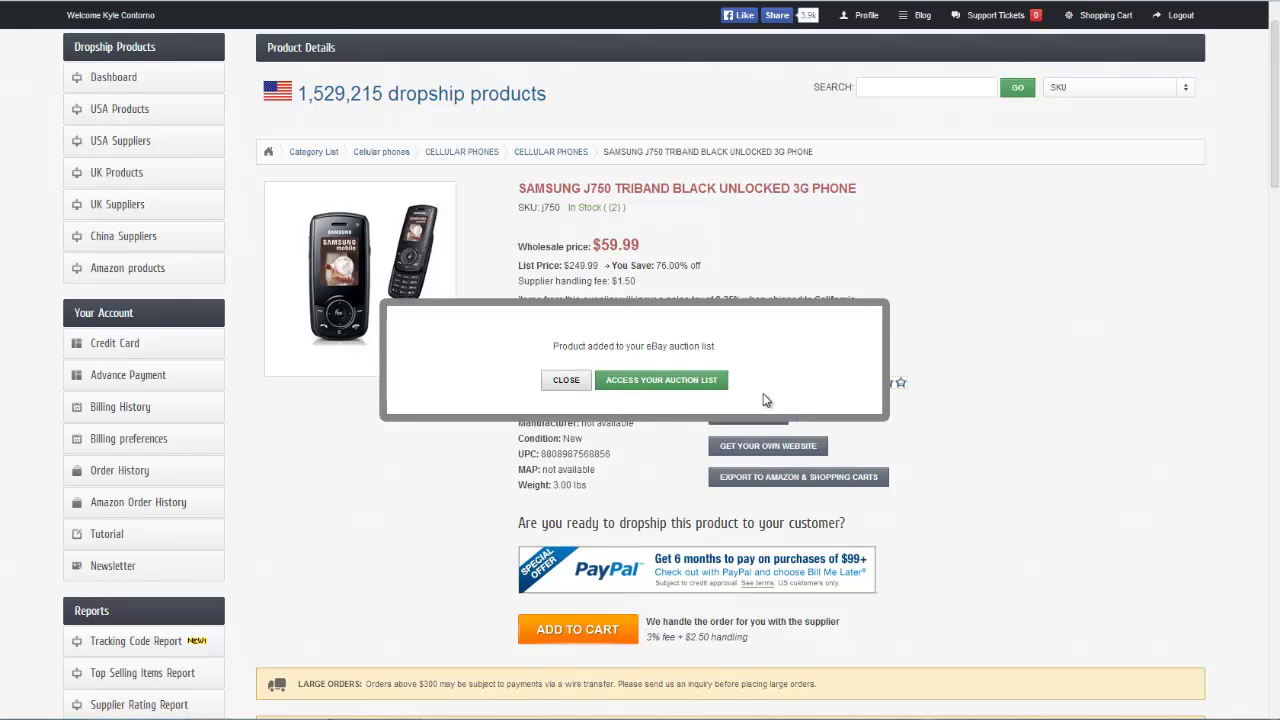
click(704, 384)
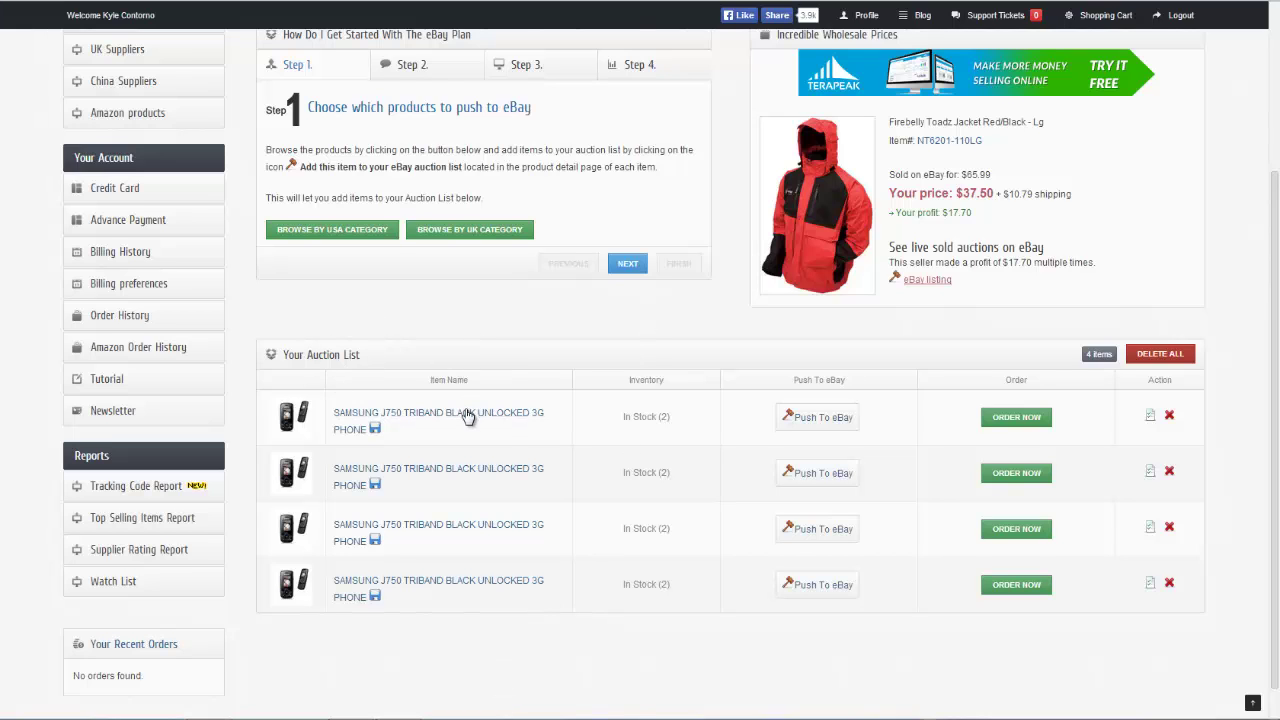
scroll(466, 414, down, 1)
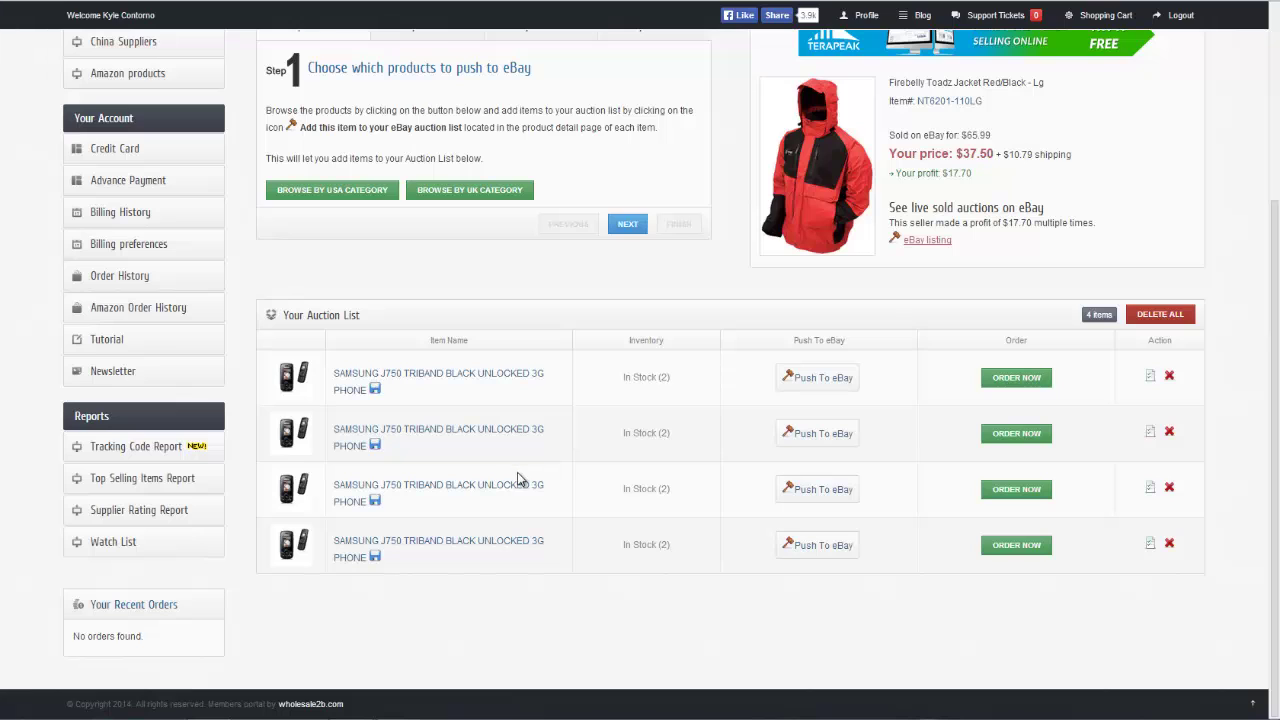
Advance the guide to Step 2 and push the first Samsung J750 auction item to eBay.
scroll(520, 472, up, 2)
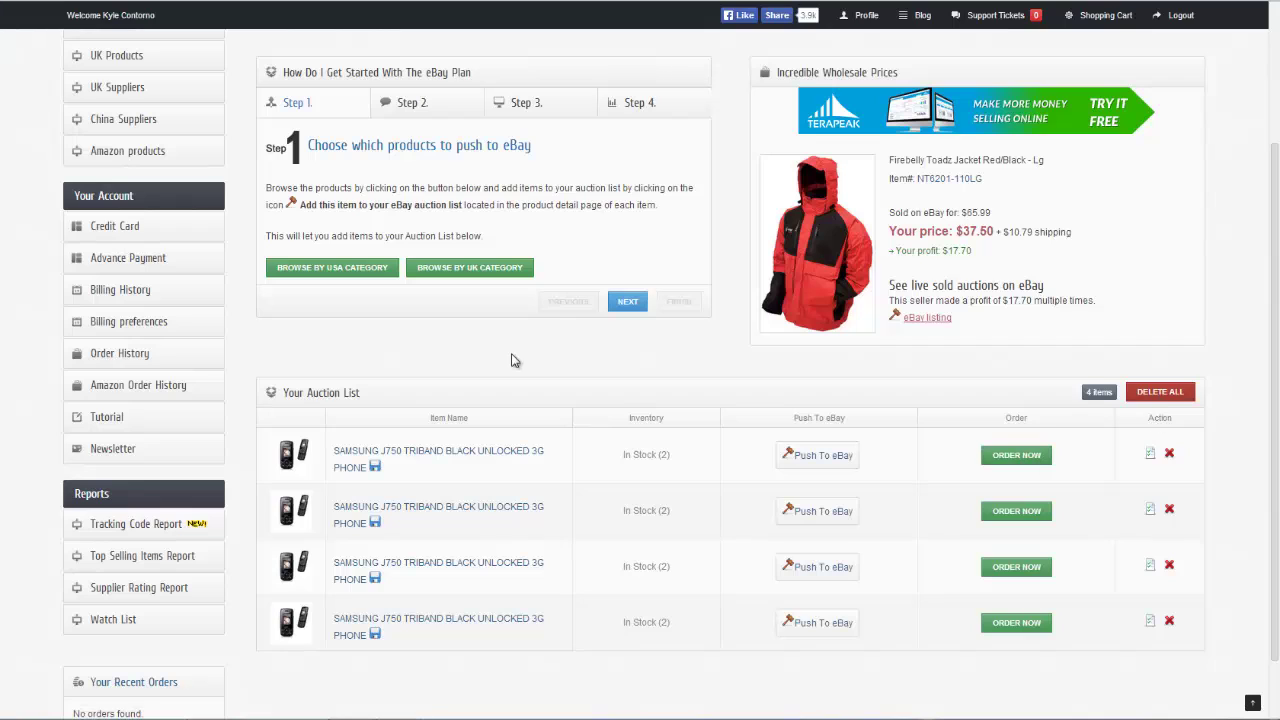
click(628, 302)
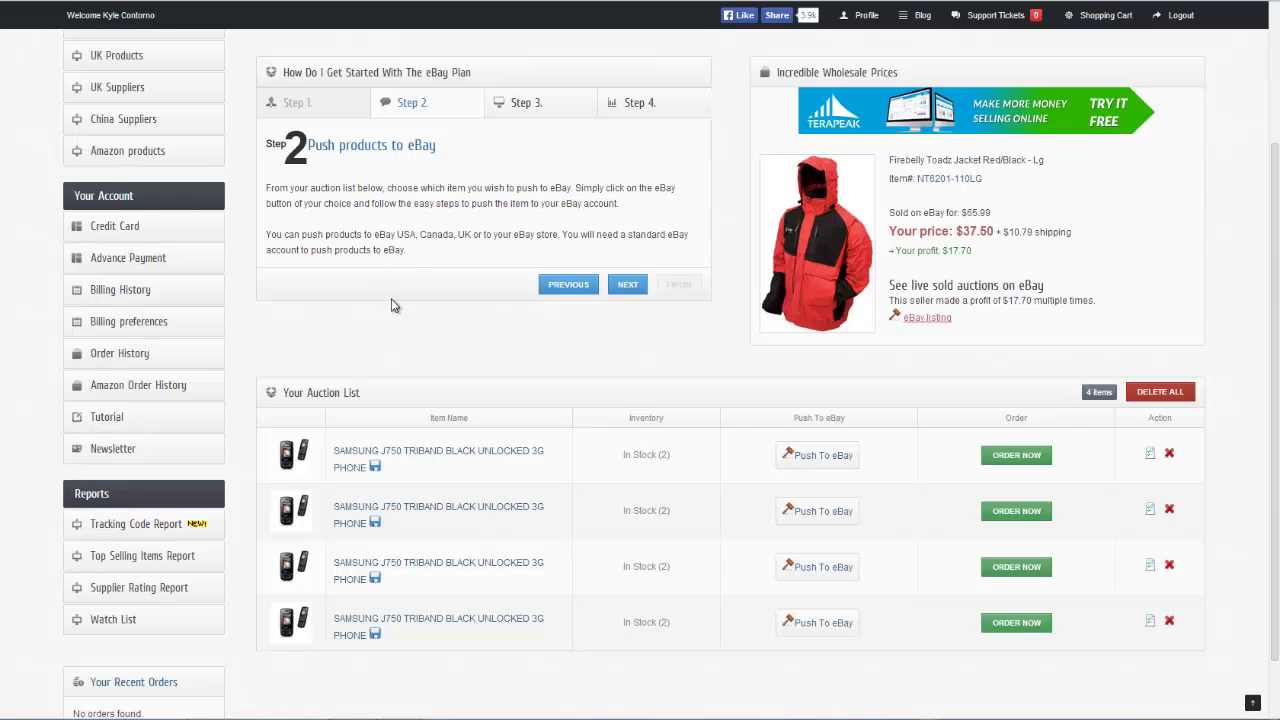
click(826, 458)
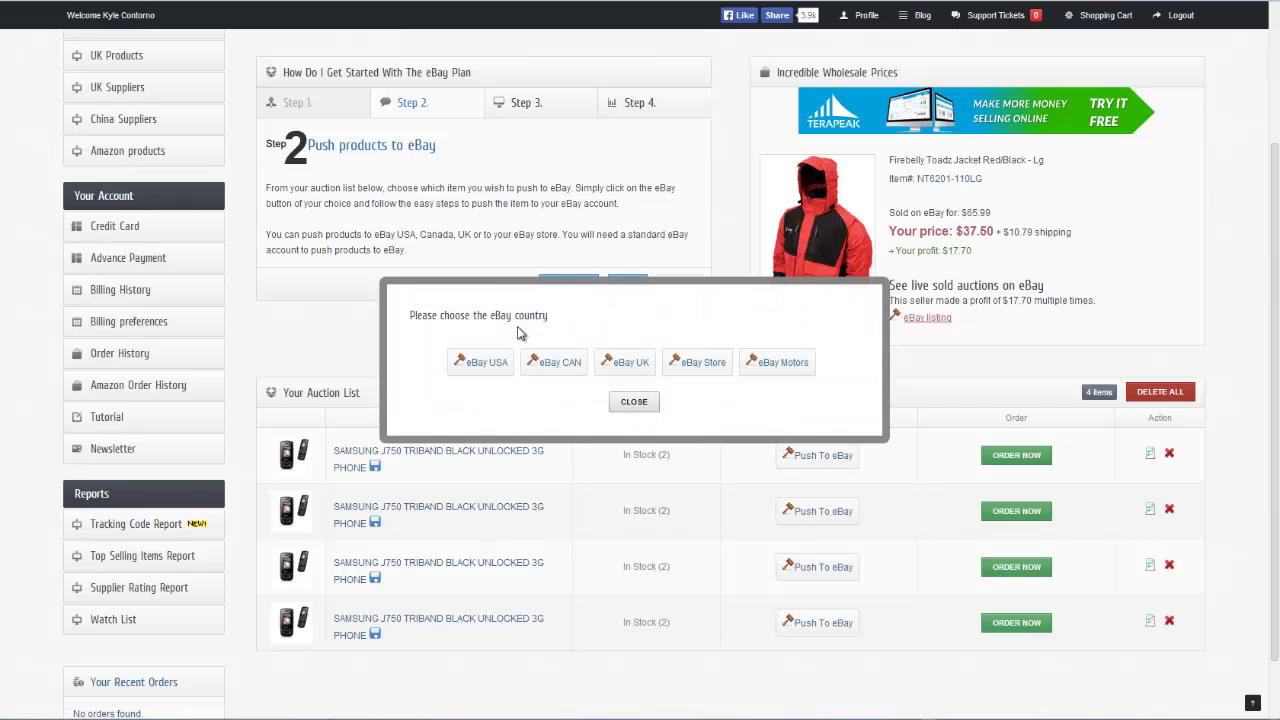
Choose eBay USA as the destination and start authorizing the eBay account.
click(487, 364)
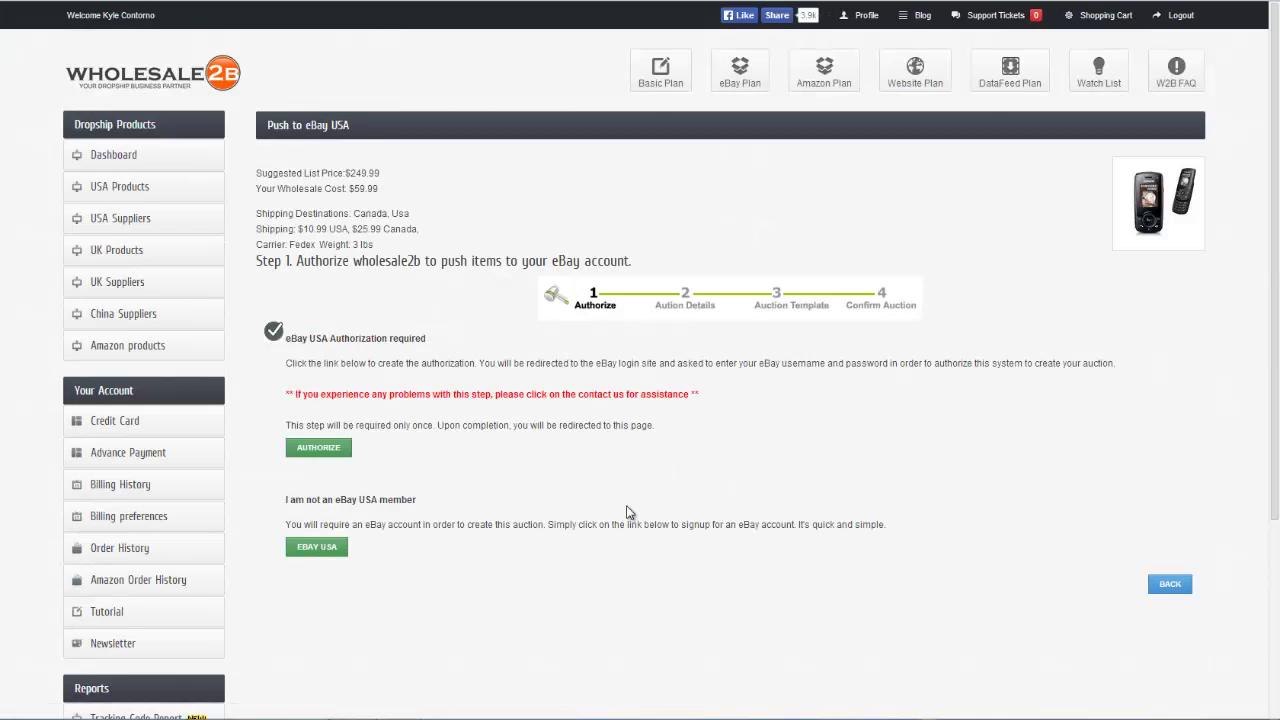
scroll(410, 440, down, 1)
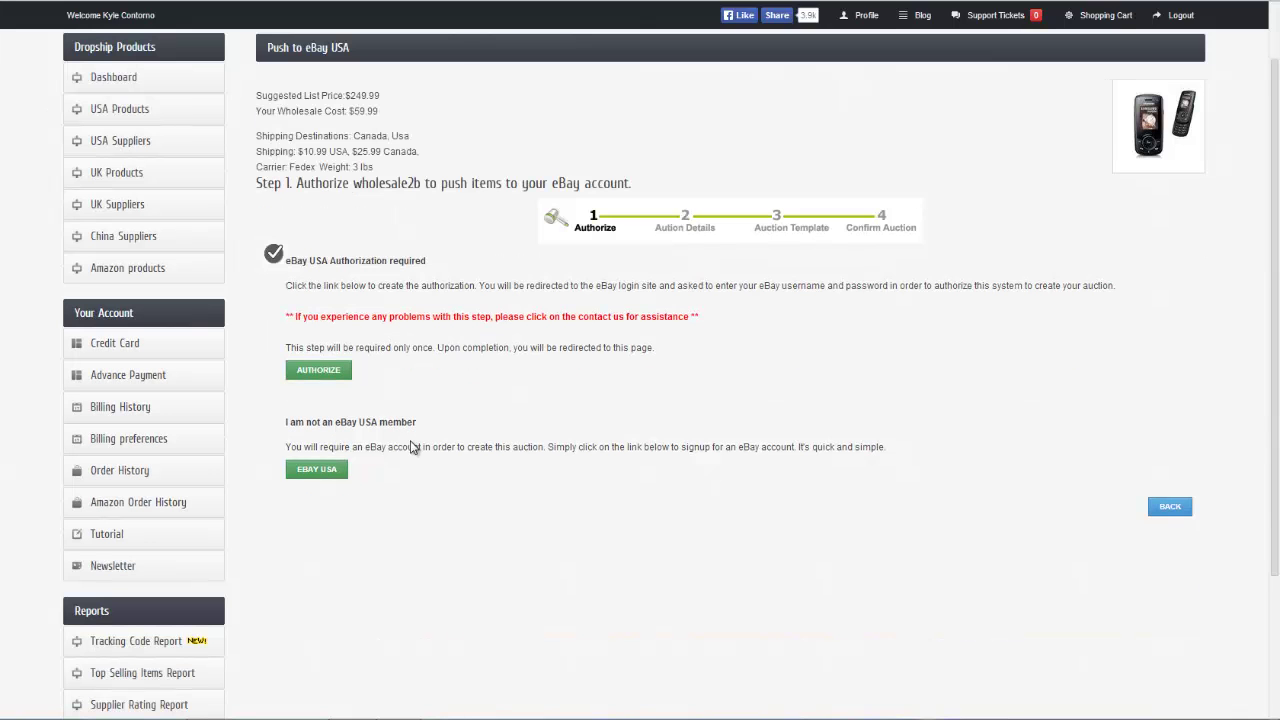
click(308, 375)
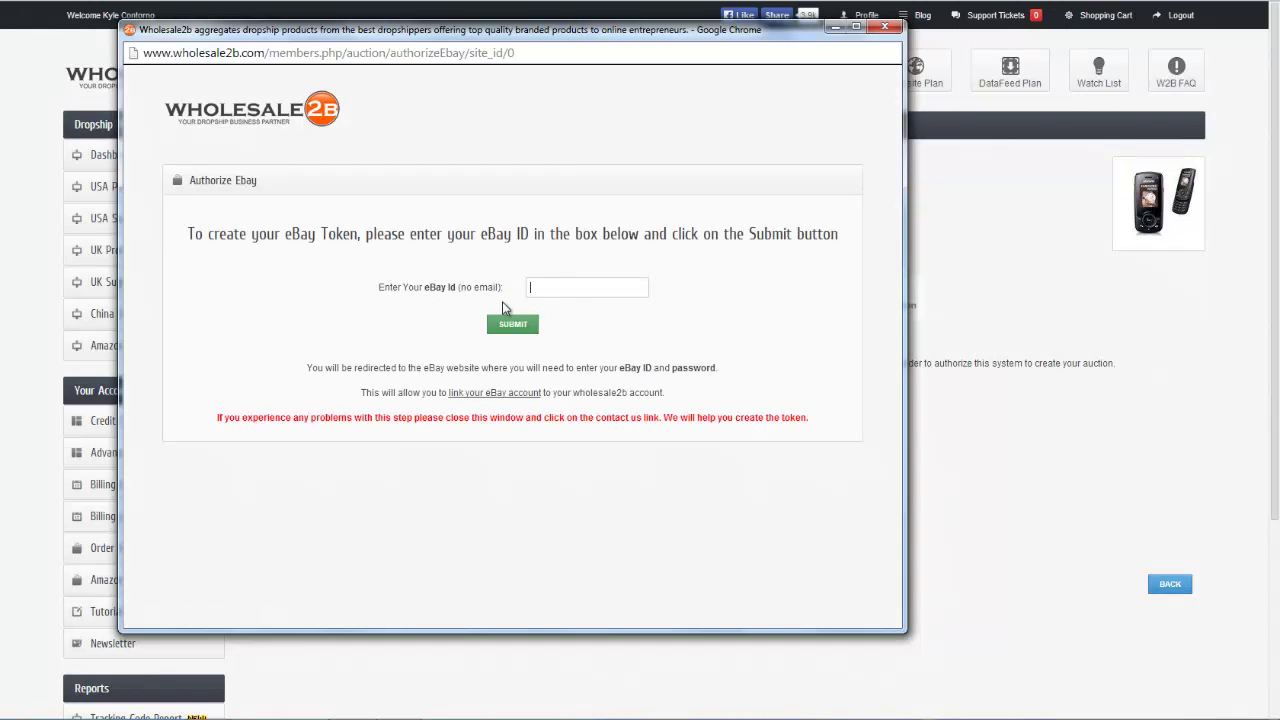
Submit the eBay ID, sign in to eBay, grant Wholesale2B access, and close the token window.
click(643, 291)
click(516, 325)
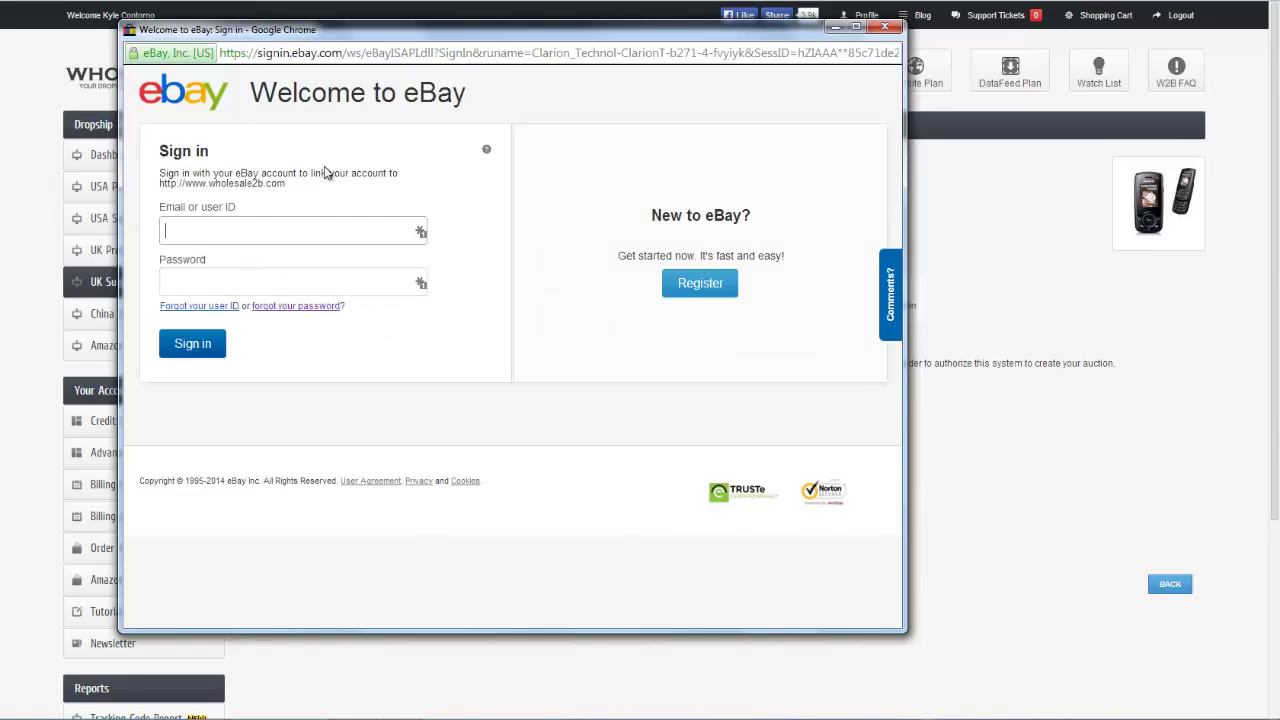
click(221, 228)
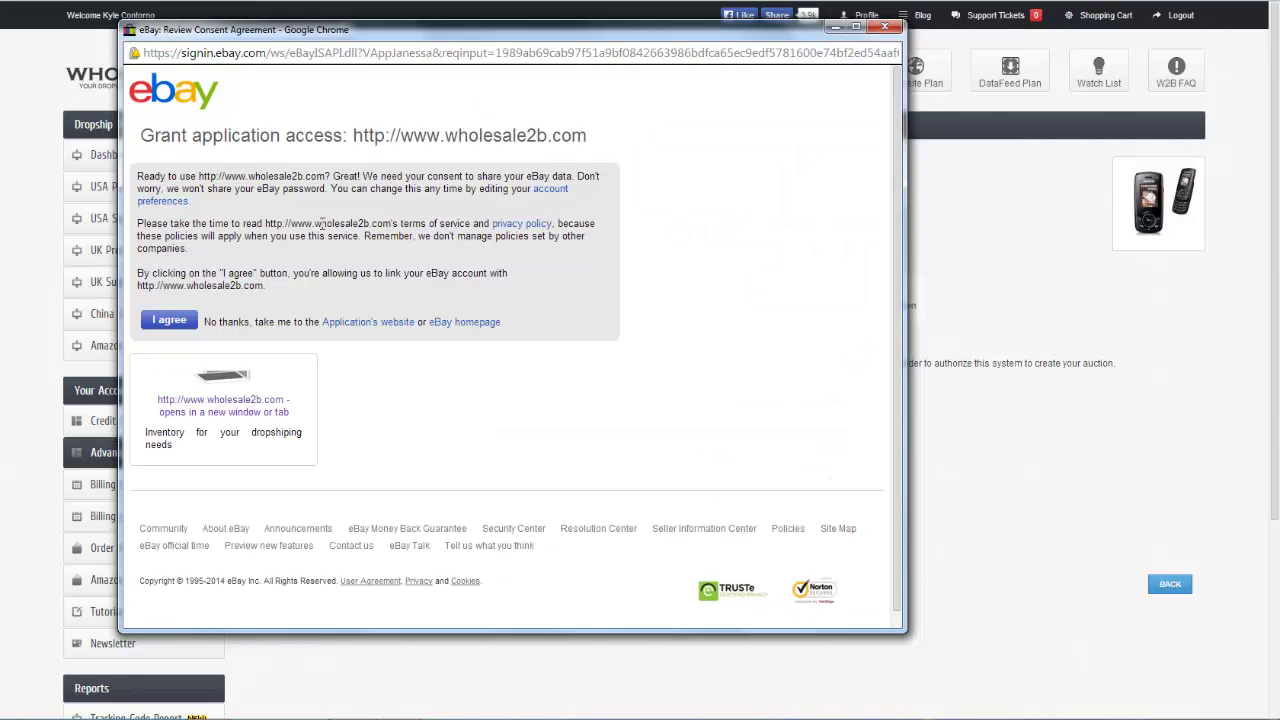
click(168, 323)
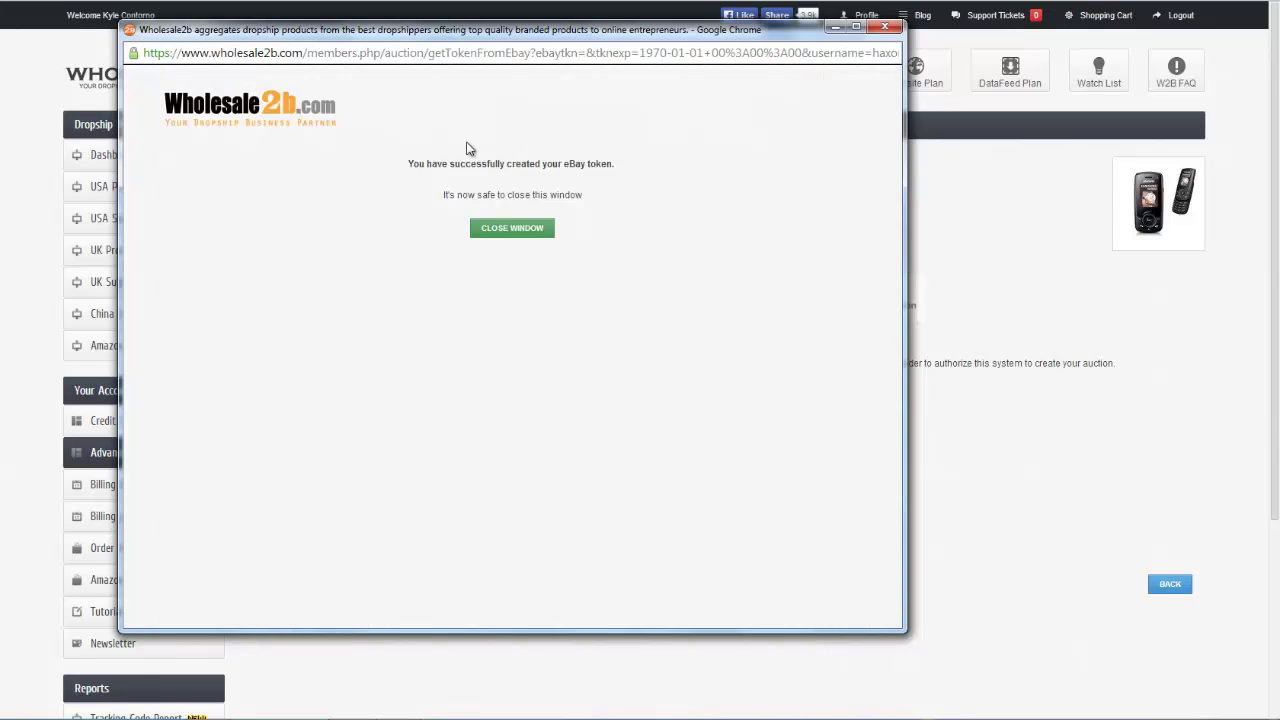
click(536, 232)
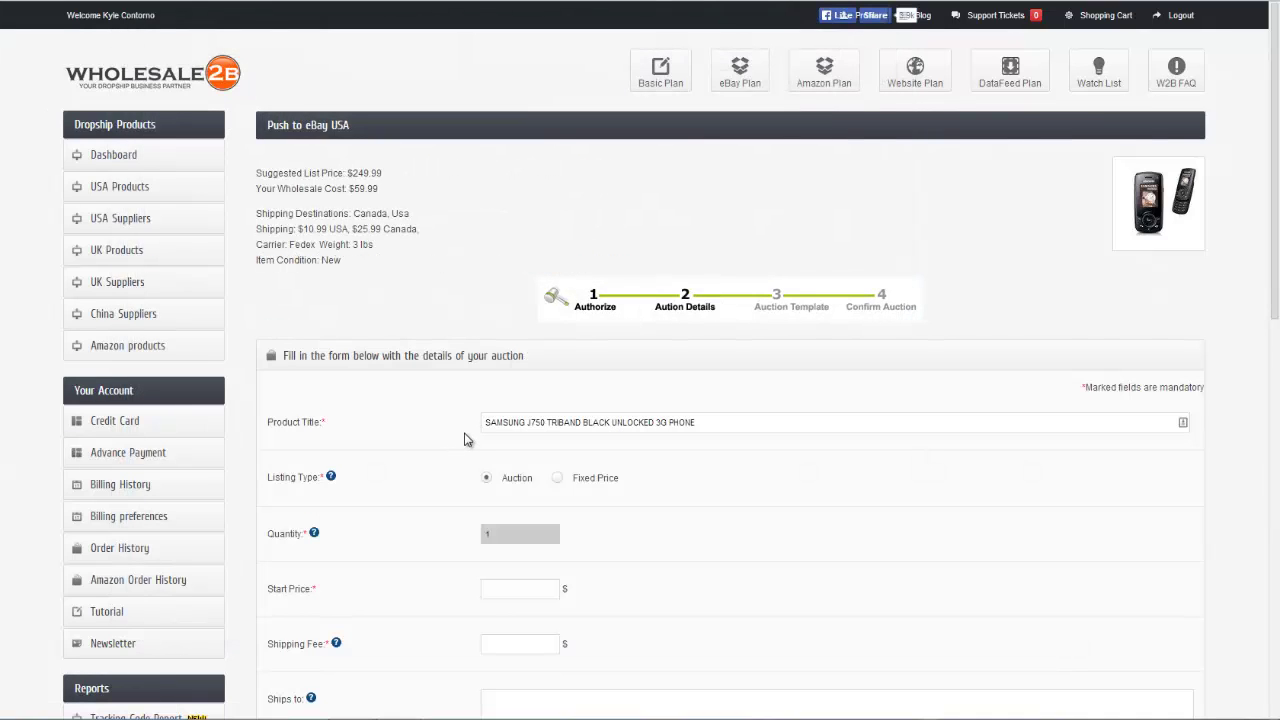
scroll(465, 442, down, 3)
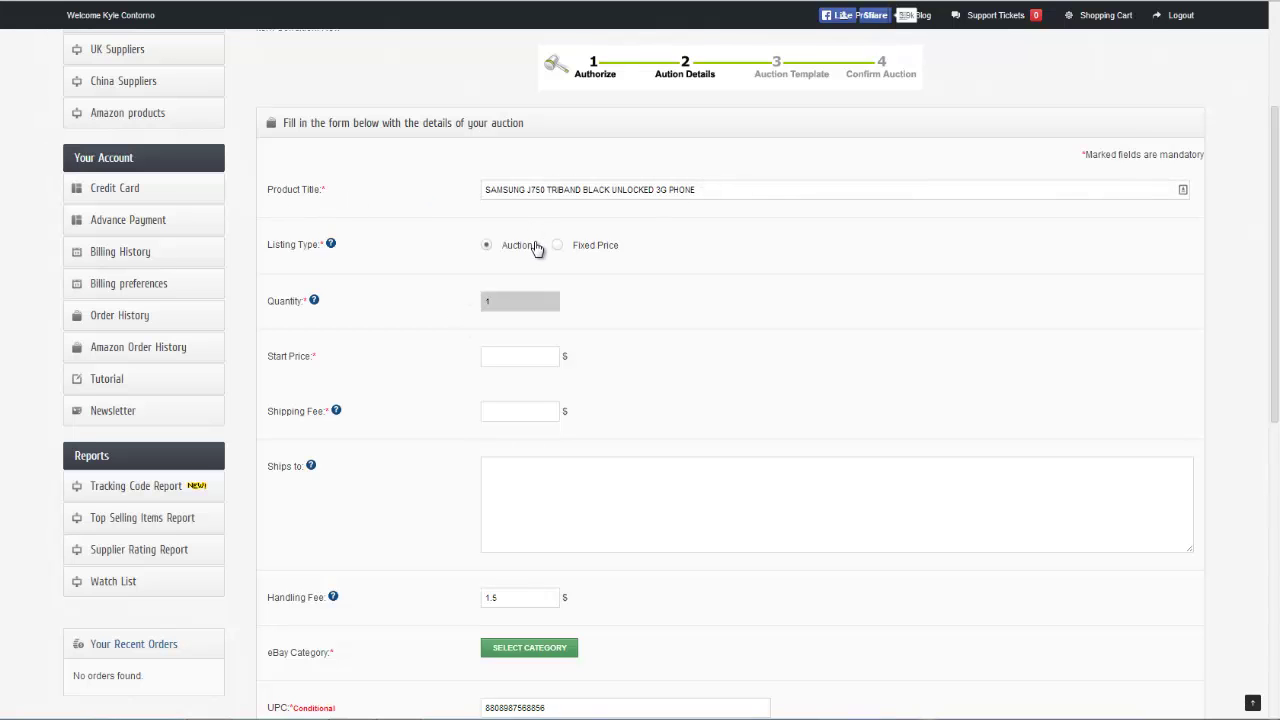
Enter a 249.99 start price, a 9.99 shipping fee, and 'standard shipping' for Ships to.
scroll(467, 258, down, 1)
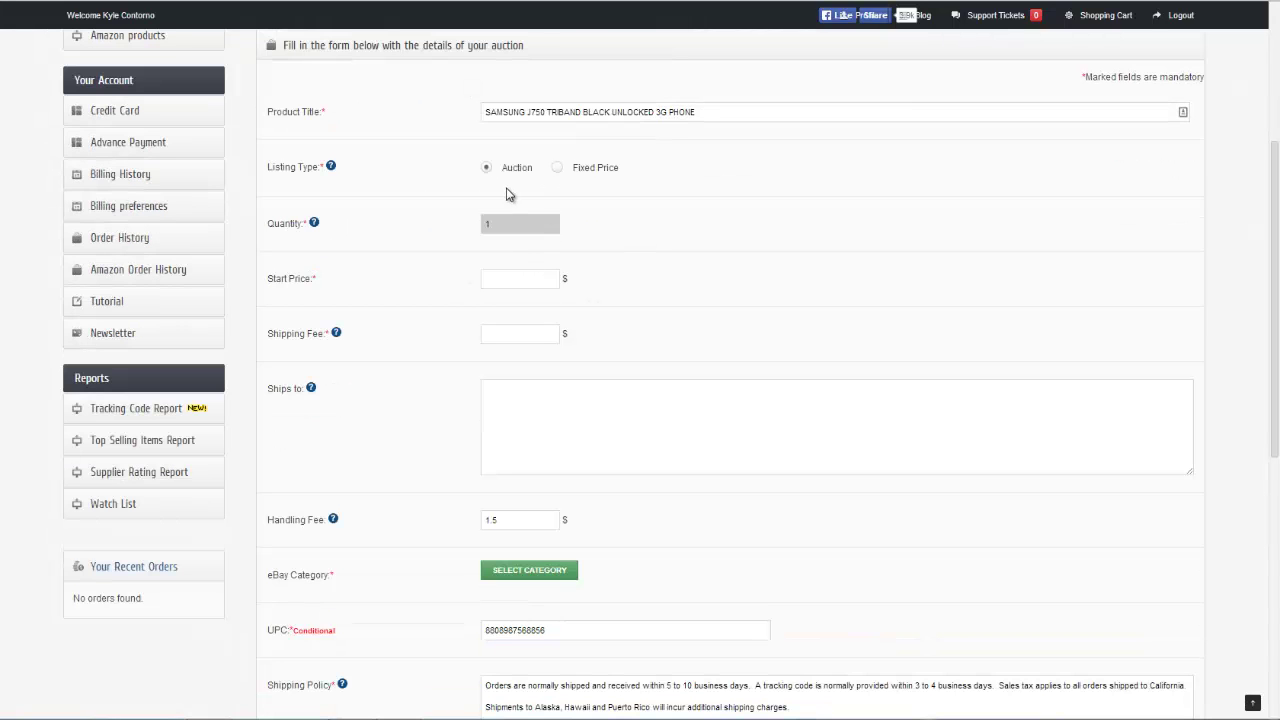
click(531, 276)
text(249.99)
text(9.99)
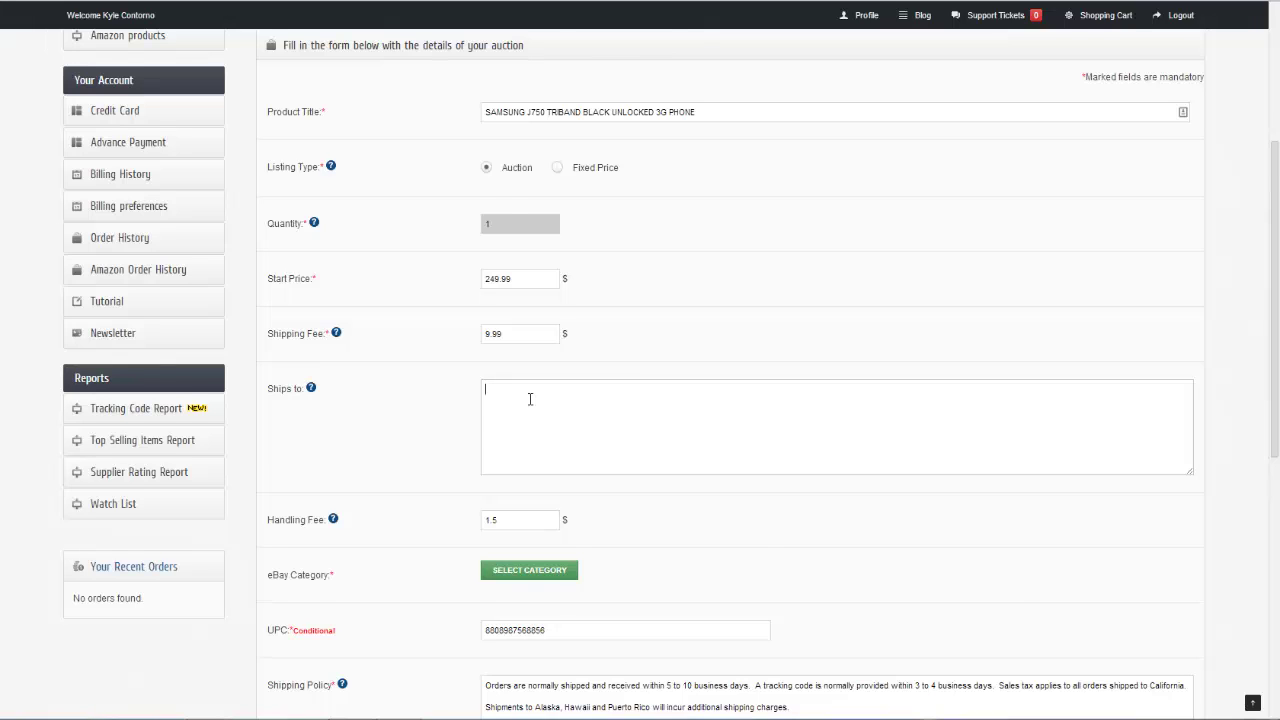
text(standard shipping)
Select the Cell Phones & Smartphones category, review the return policy, and submit the auction details.
scroll(532, 401, down, 1)
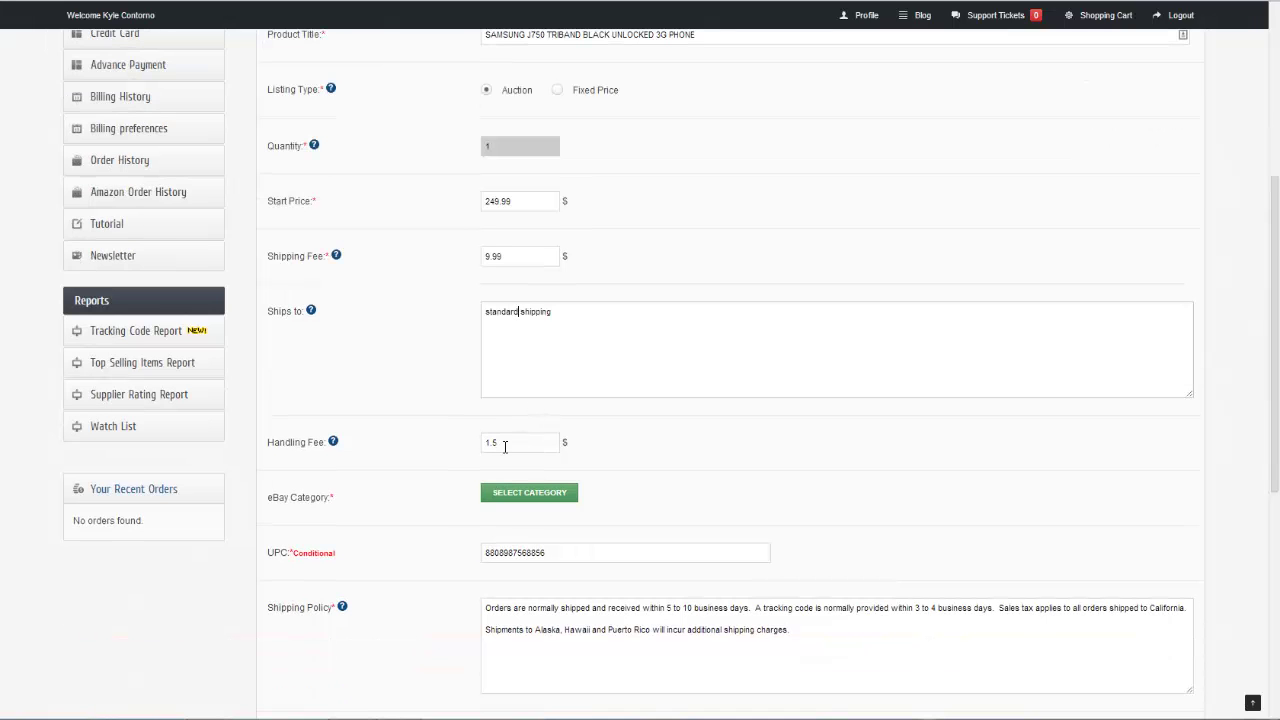
scroll(505, 446, down, 2)
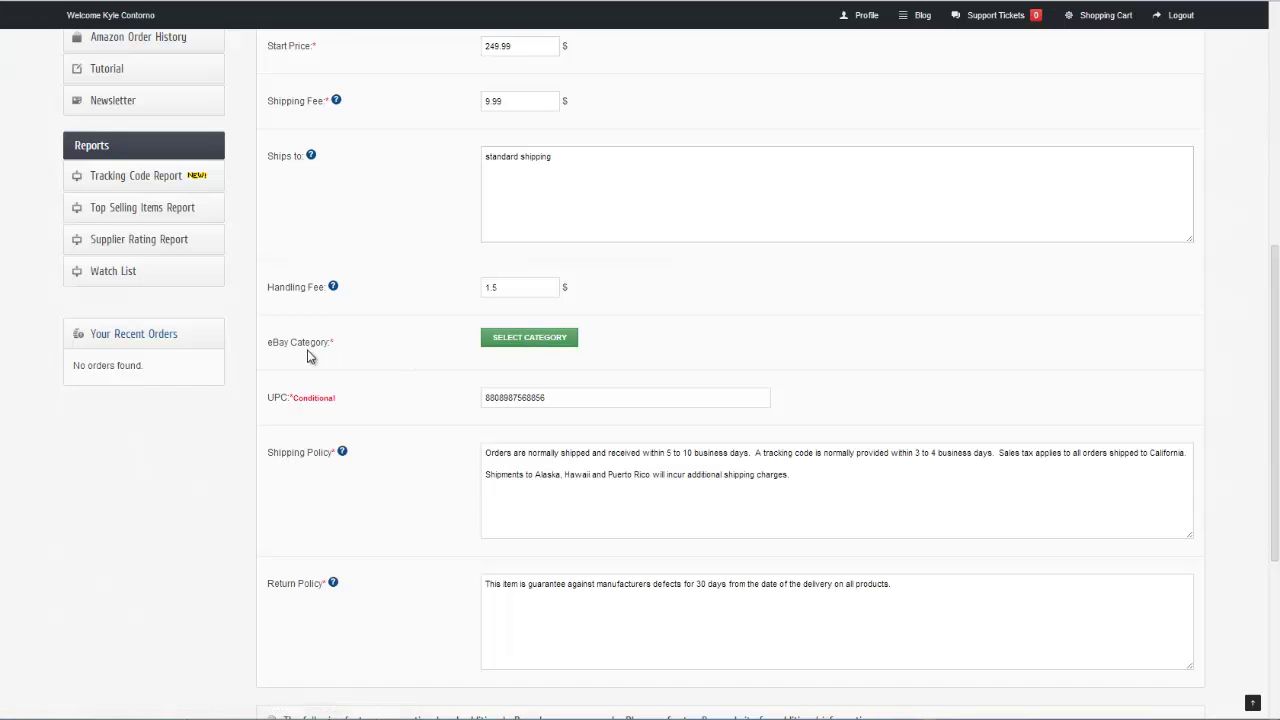
click(533, 346)
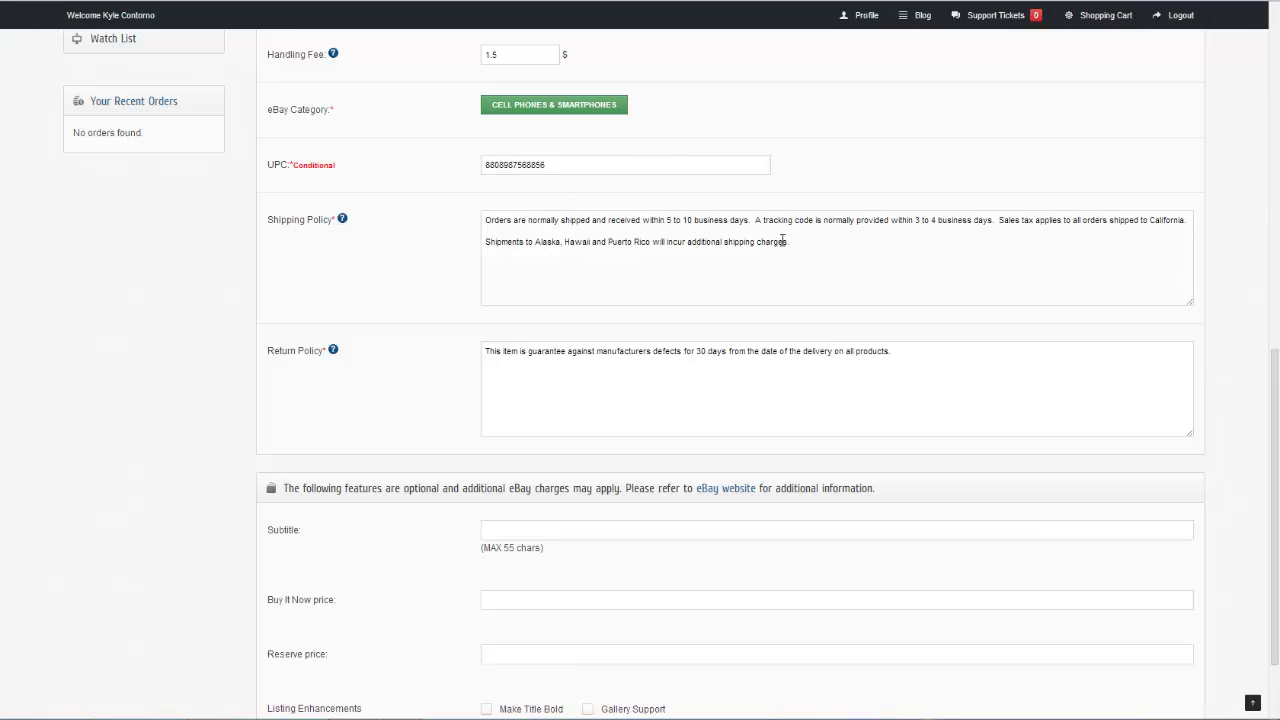
click(957, 372)
scroll(957, 372, down, 1)
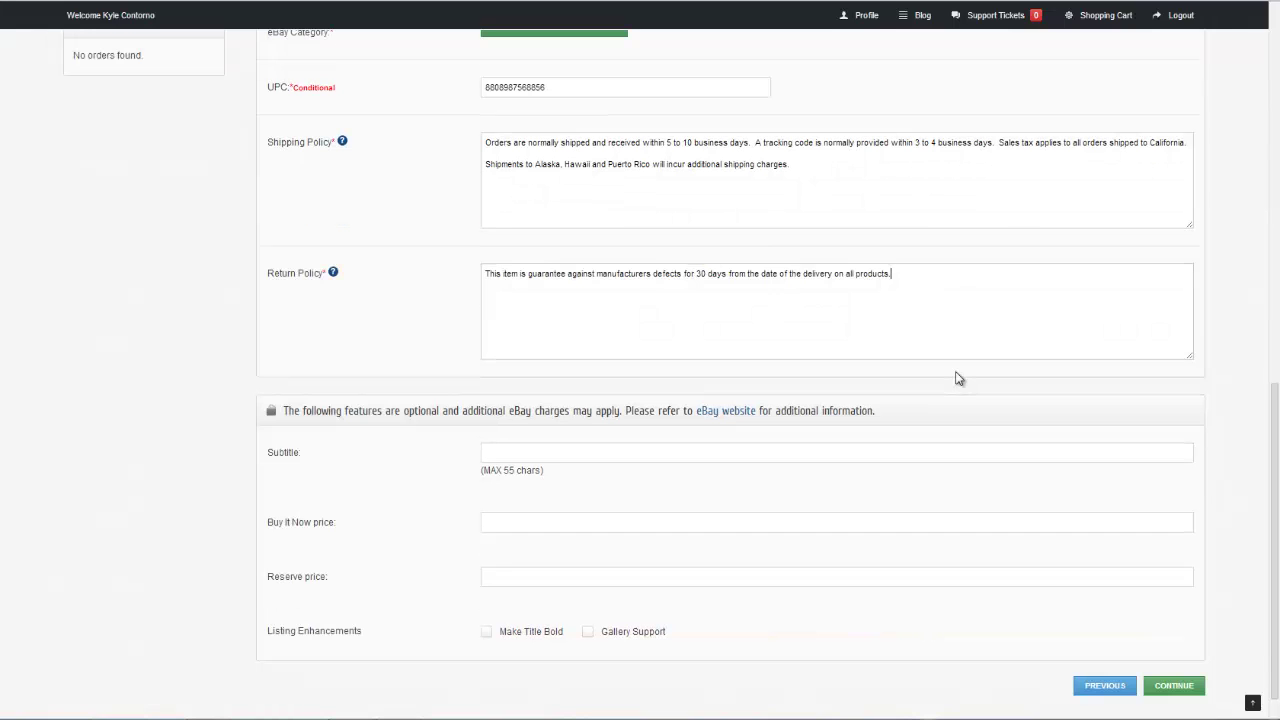
scroll(951, 374, down, 1)
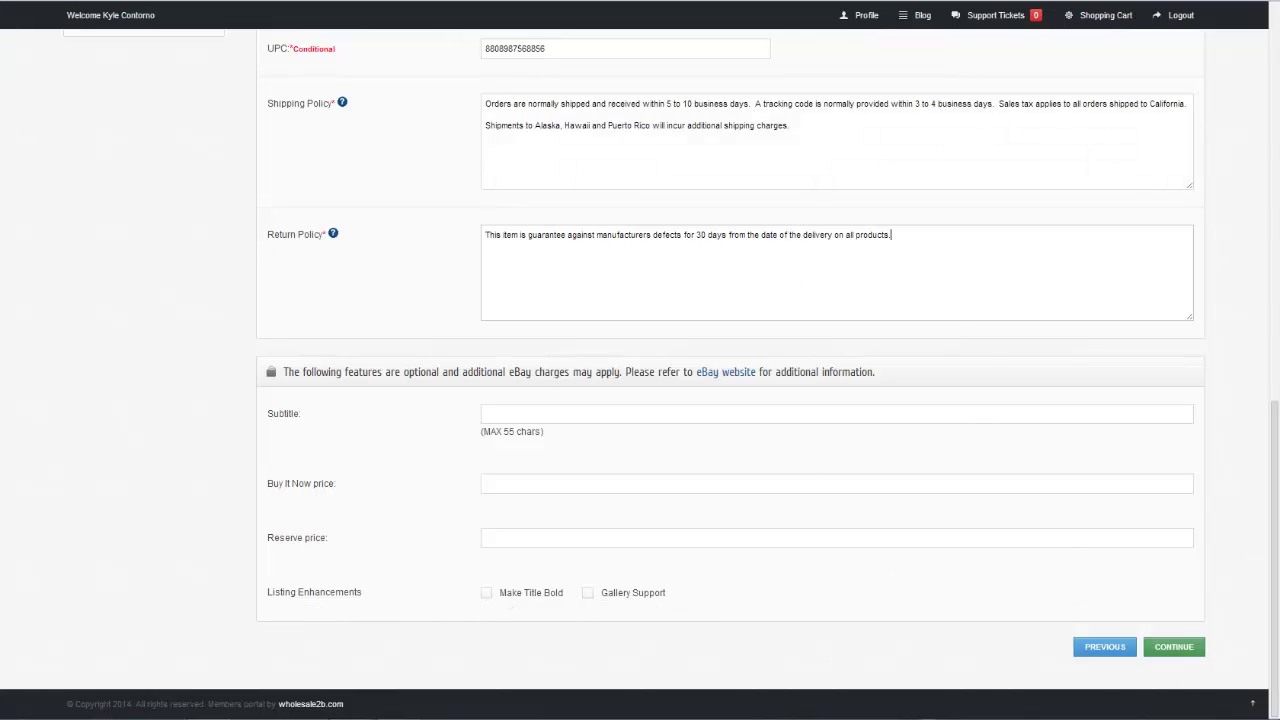
click(1188, 652)
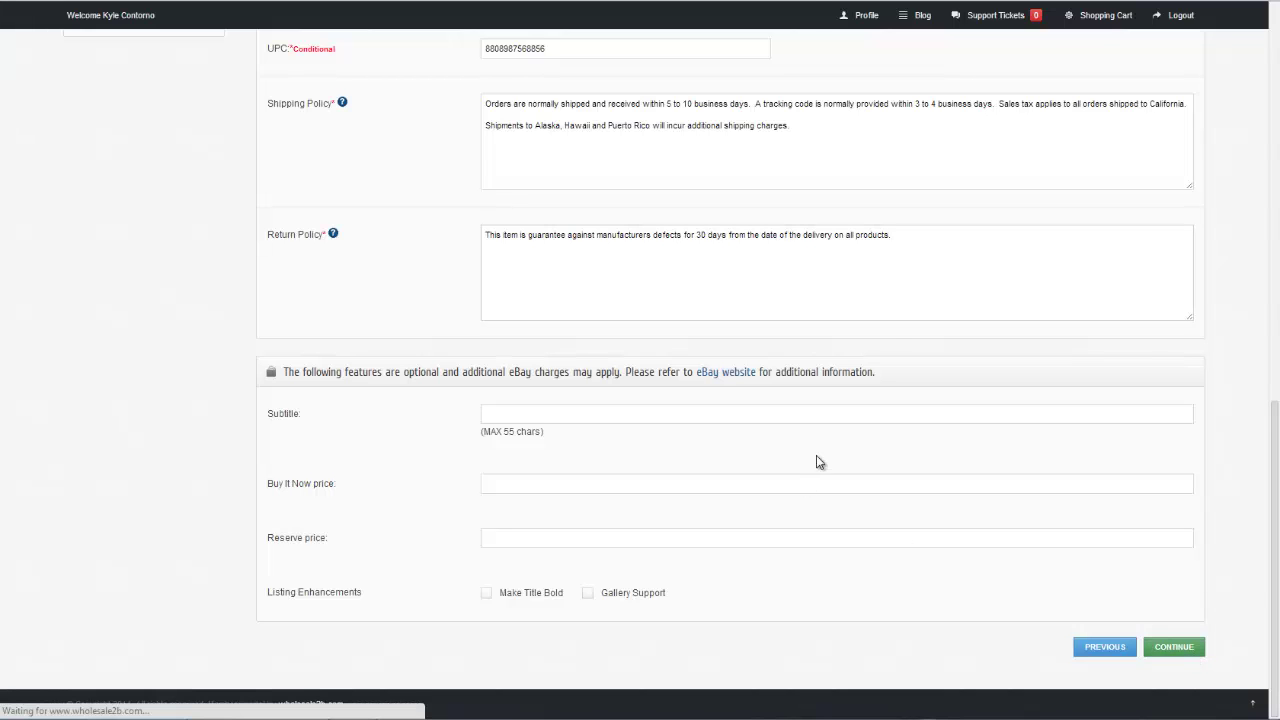
Accept the payment methods and item specifics as filled and continue to the Auction Template step.
scroll(686, 429, down, 2)
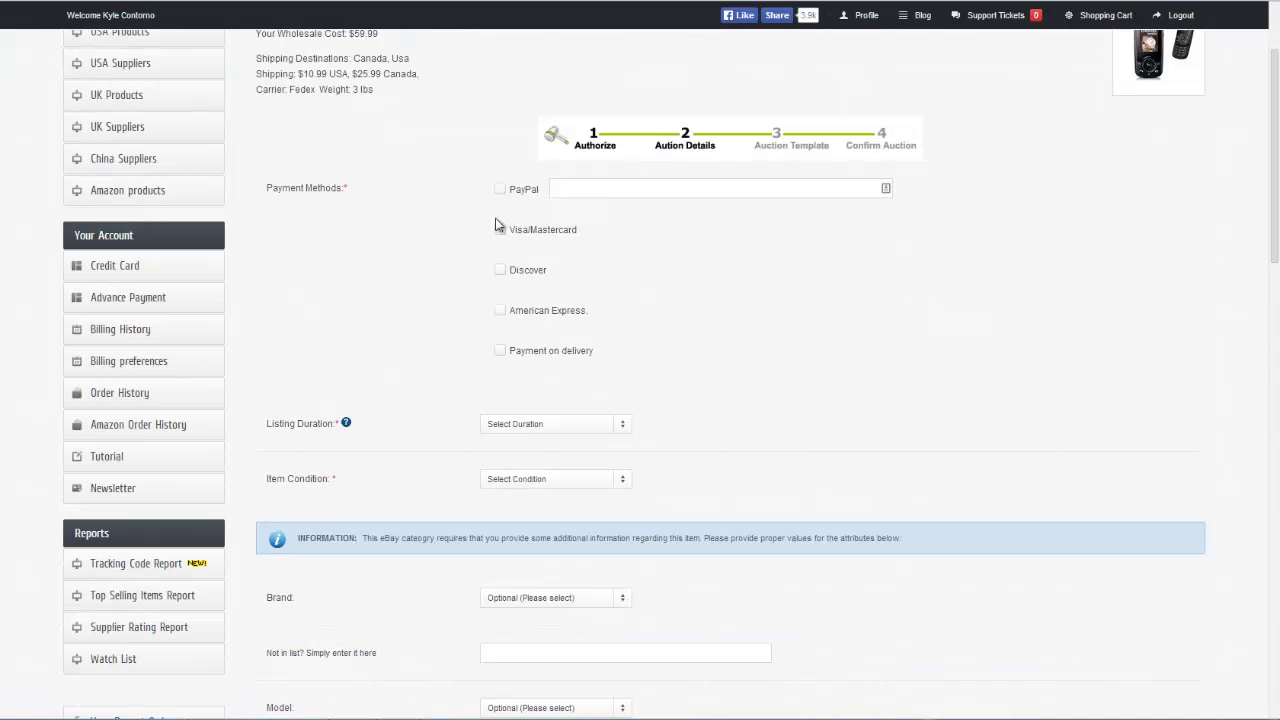
scroll(356, 361, down, 2)
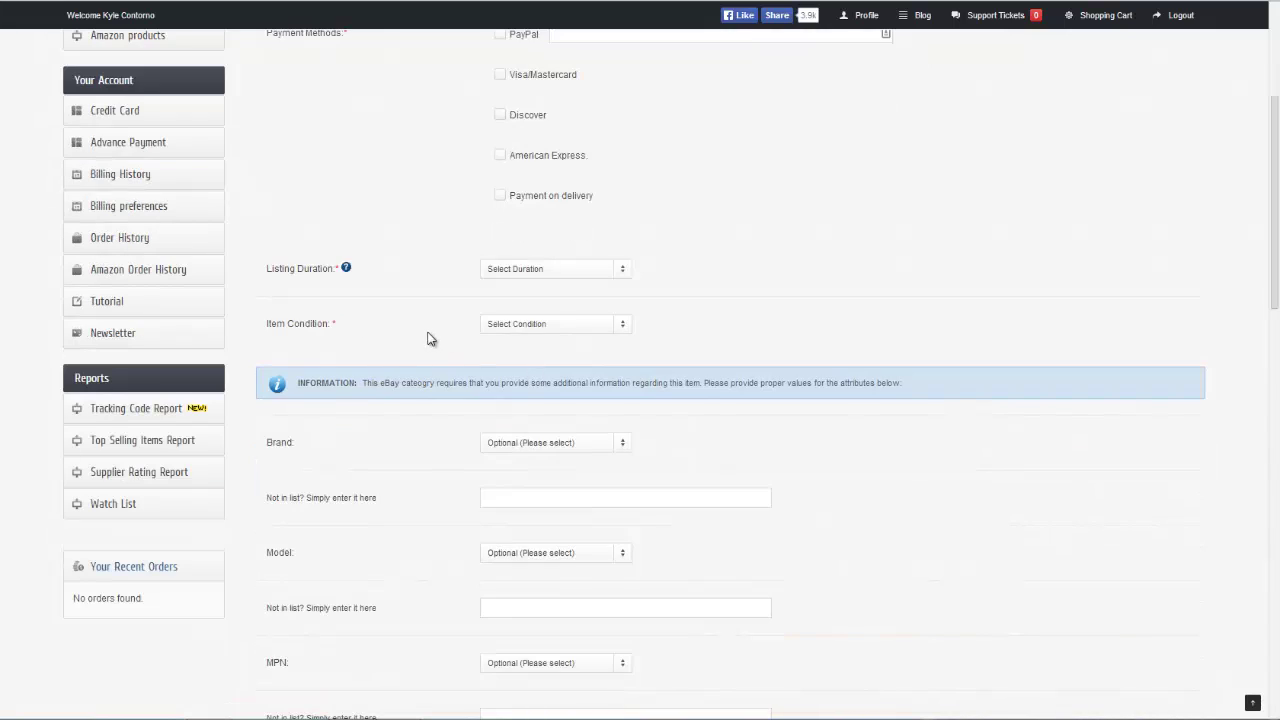
scroll(430, 335, down, 3)
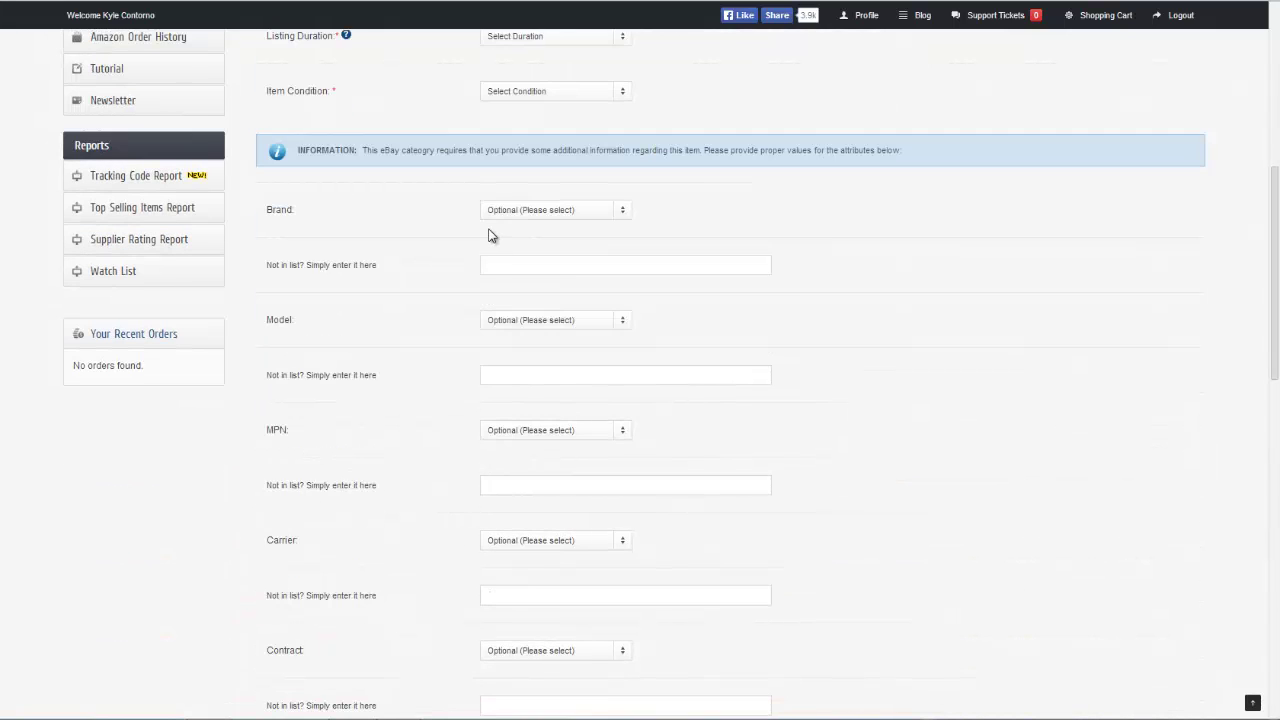
scroll(489, 237, down, 2)
scroll(449, 160, down, 2)
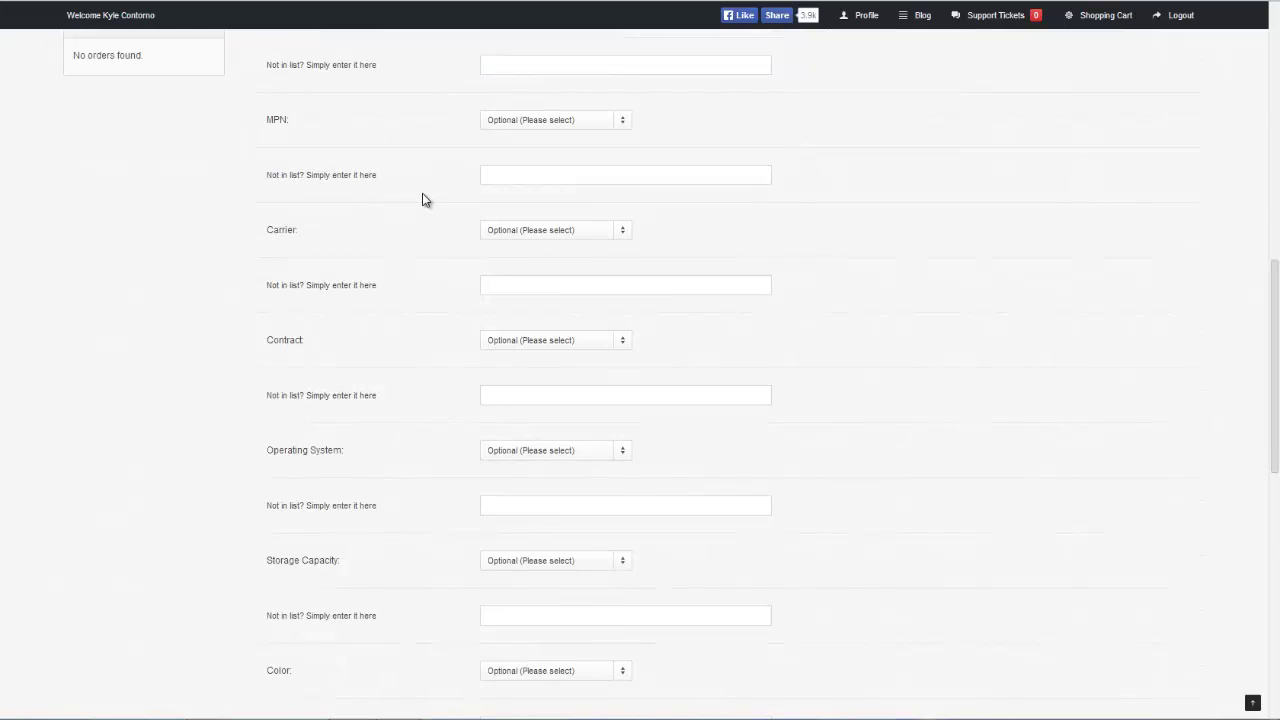
scroll(400, 230, down, 3)
scroll(417, 330, down, 3)
scroll(398, 268, down, 5)
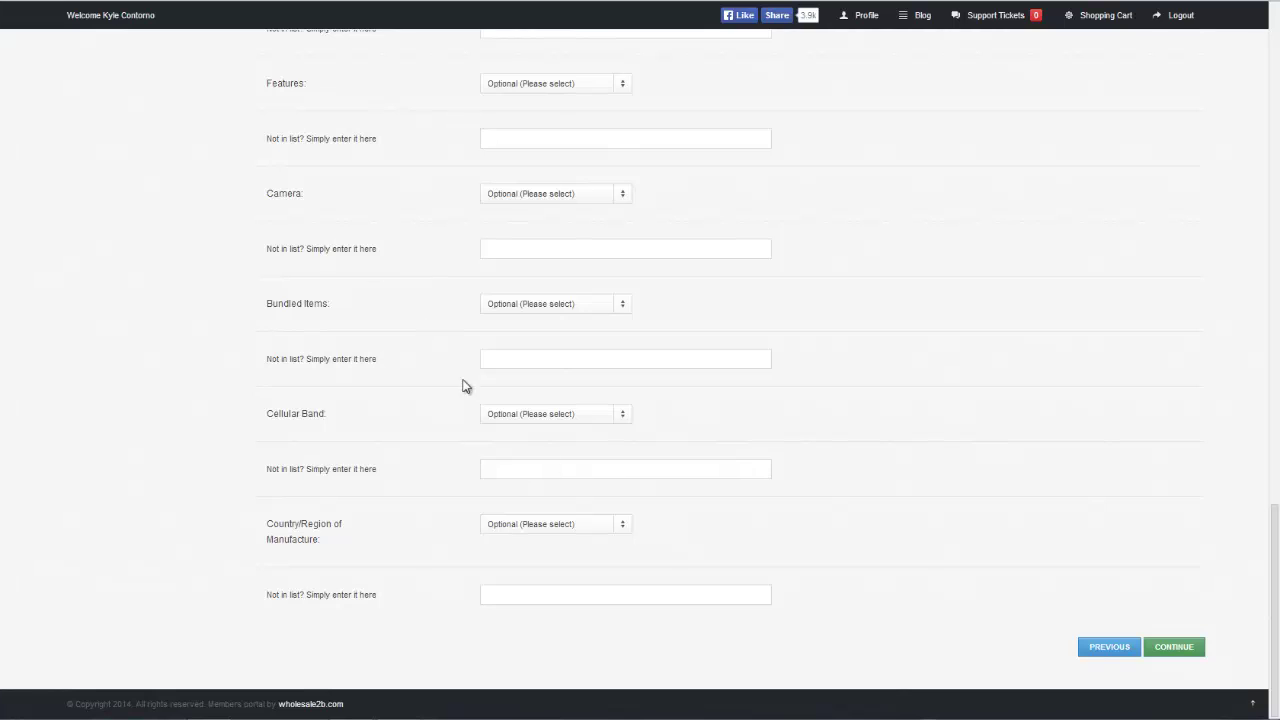
click(1194, 641)
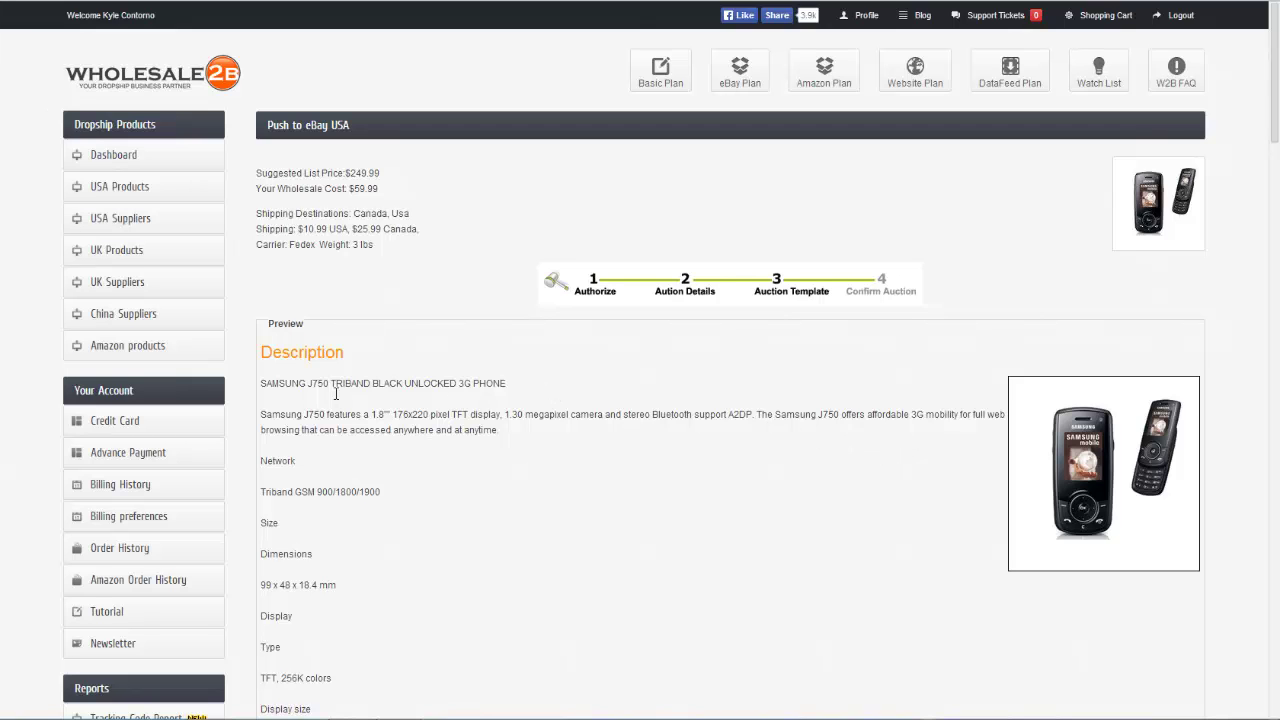
Accept the Samsung J750 template preview, returning to the eBay Plan guide at Step 3.
scroll(497, 343, down, 2)
scroll(497, 328, down, 15)
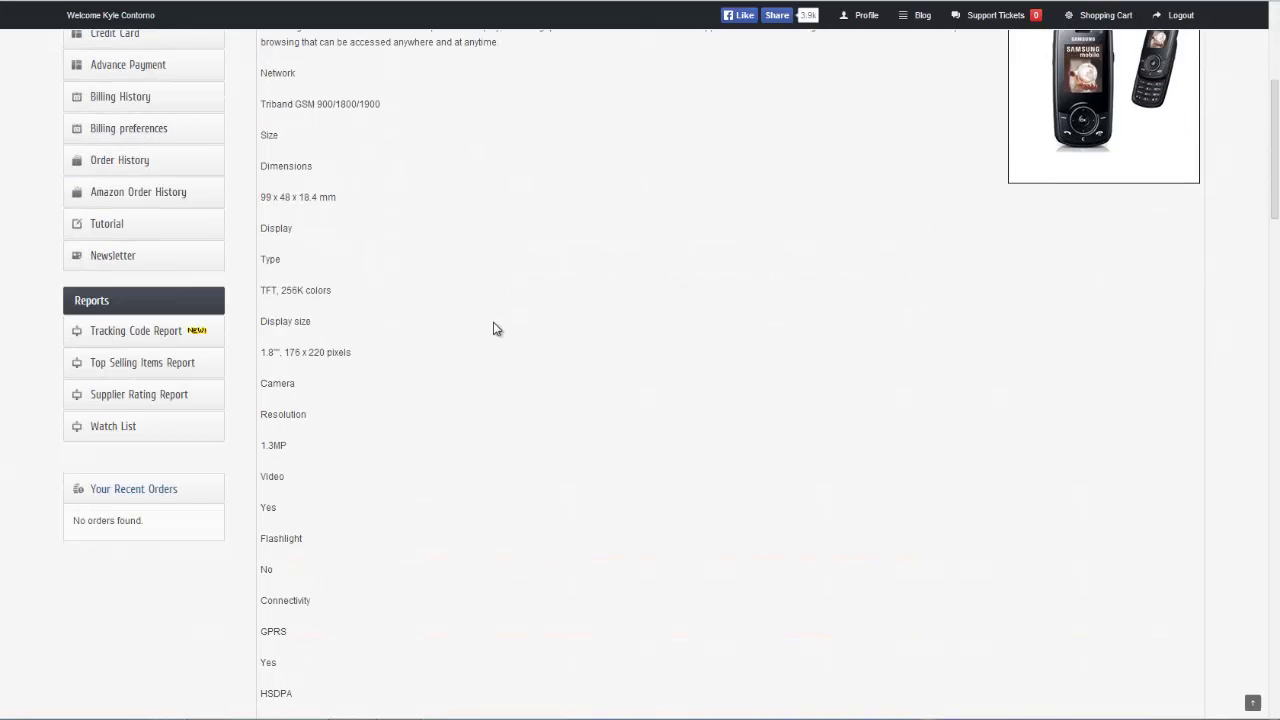
scroll(516, 297, down, 13)
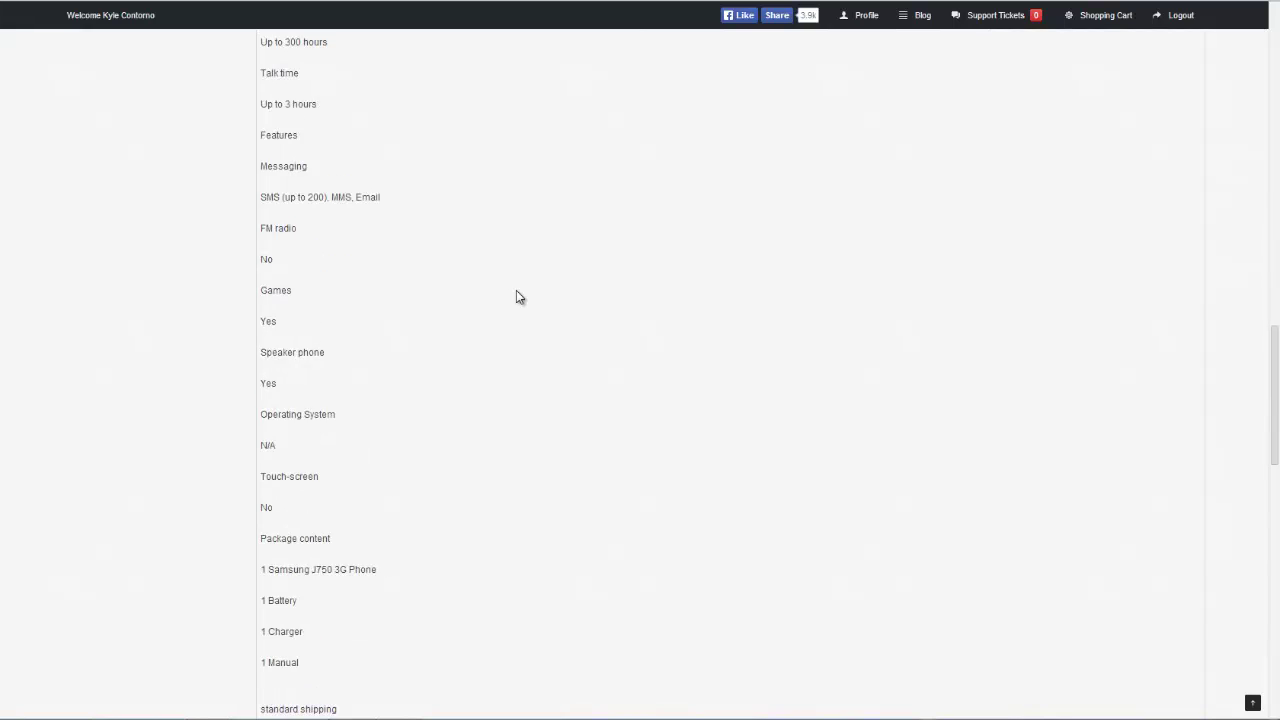
scroll(511, 302, down, 3)
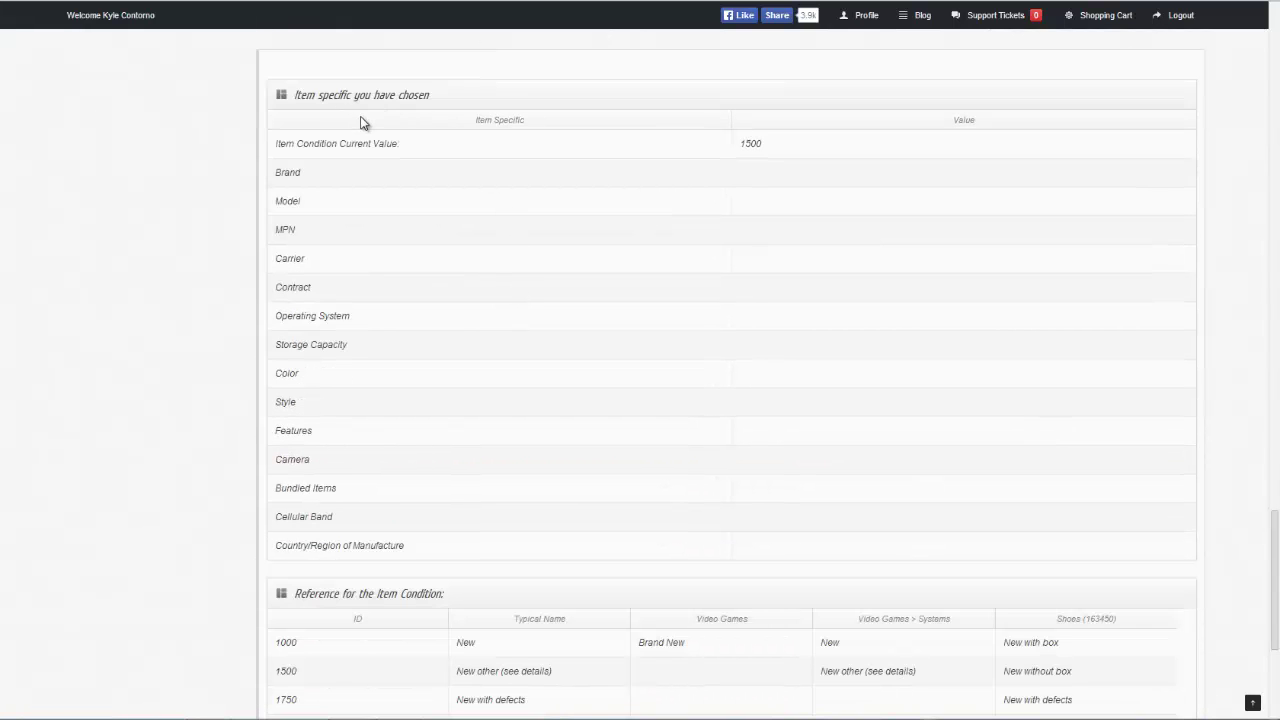
scroll(548, 400, down, 3)
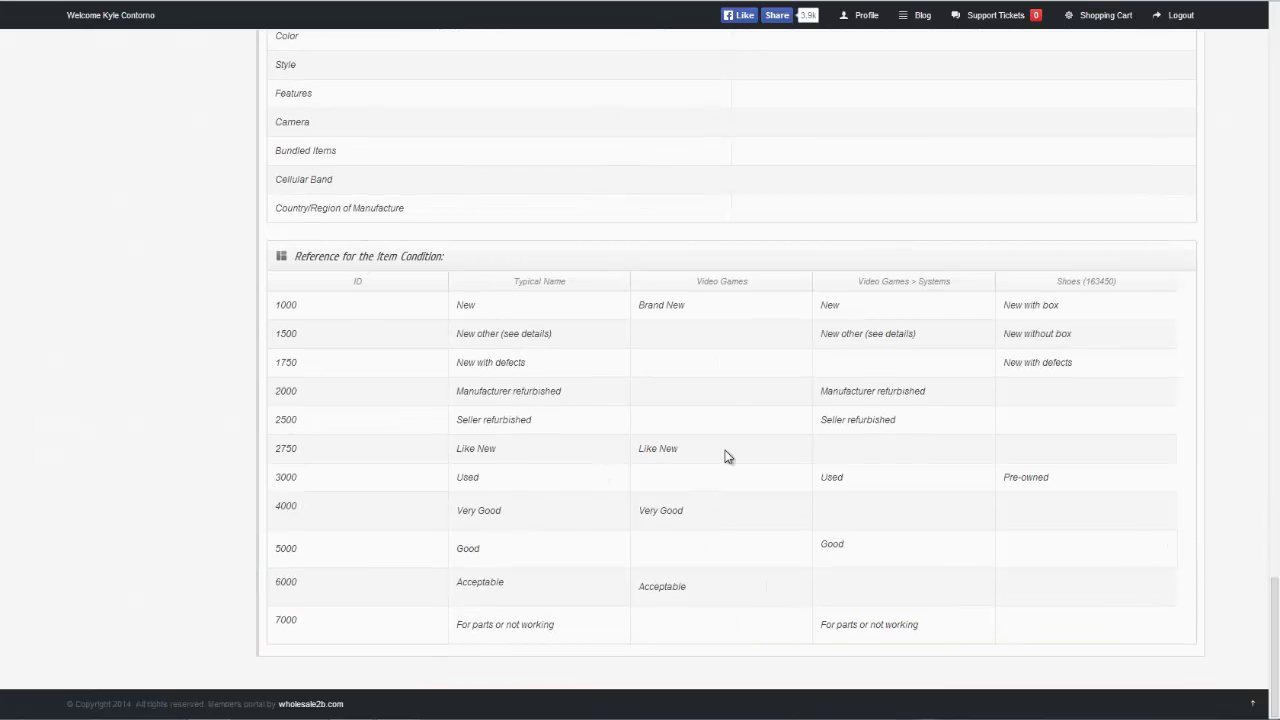
scroll(675, 434, up, 7)
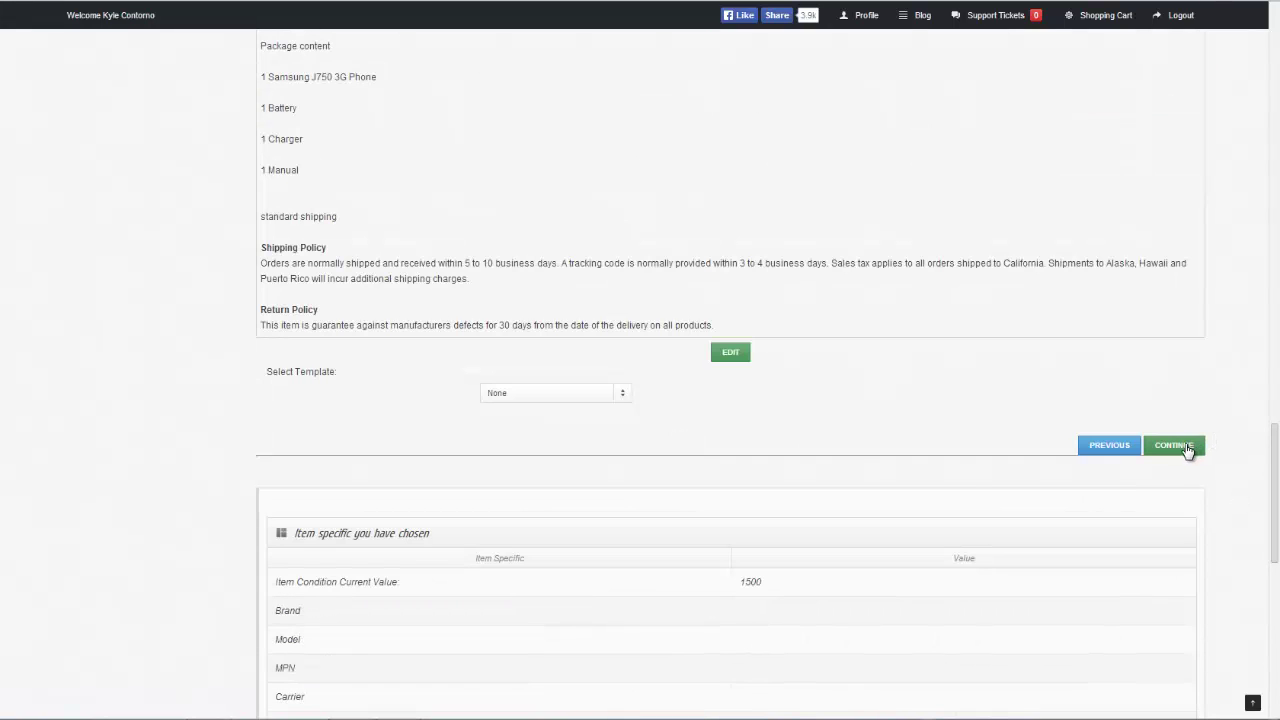
click(1186, 449)
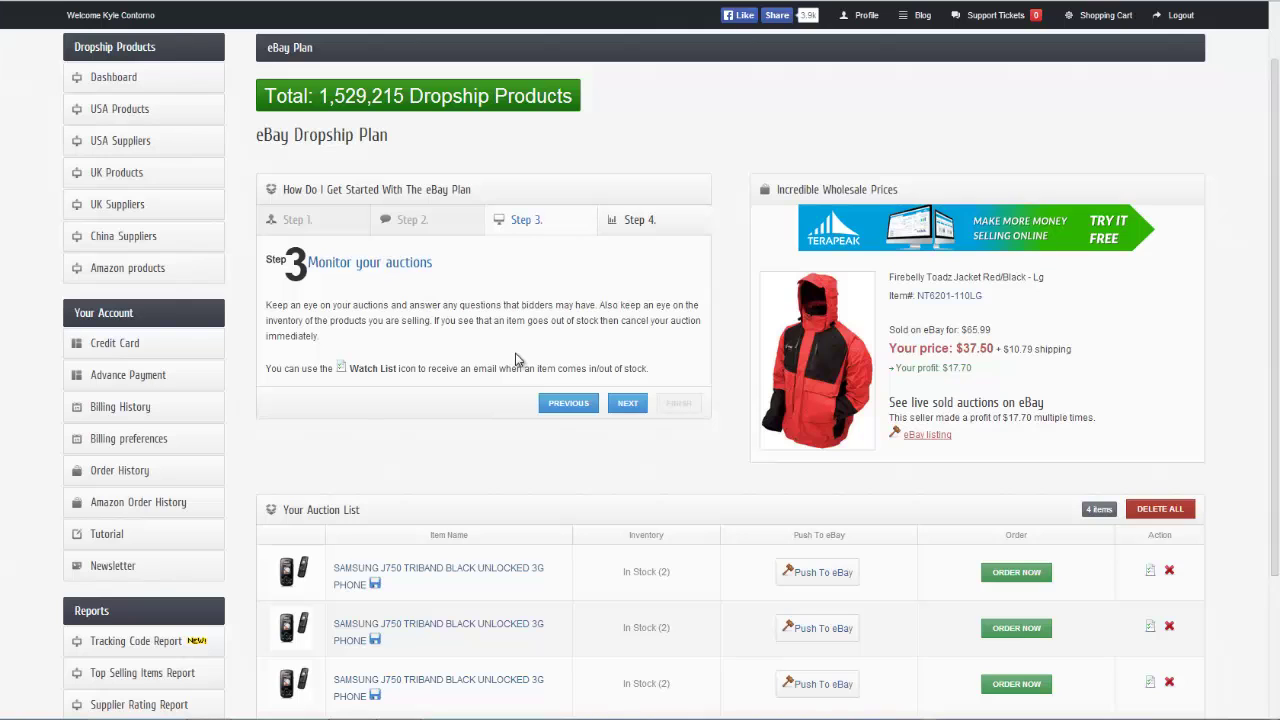
Advance the eBay plan guide to Step 4, Ship the item.
click(627, 403)
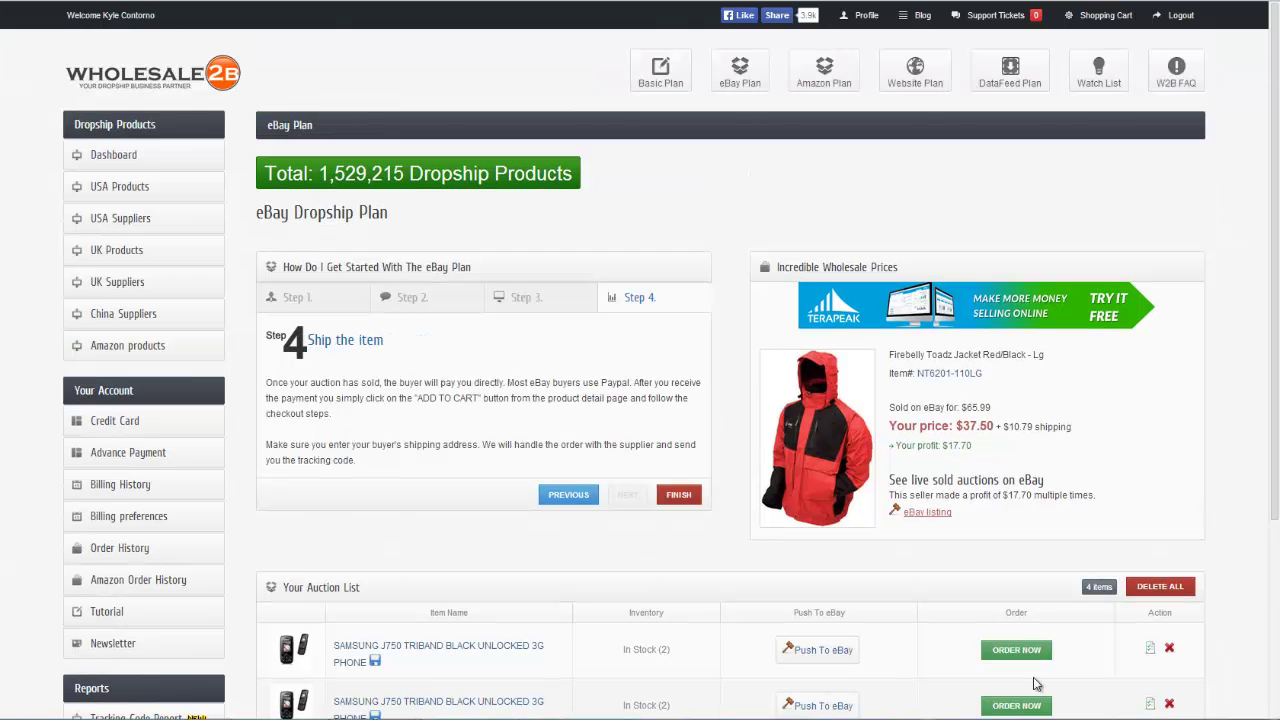